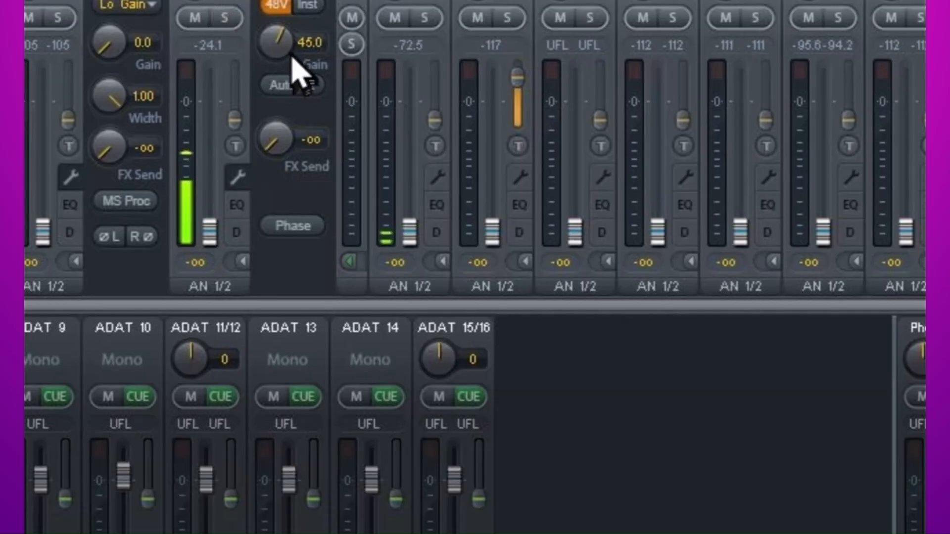
Adjust the preamp gain of the microphone input channel that has 48V phantom power enabled
drag(287, 54, 298, 69)
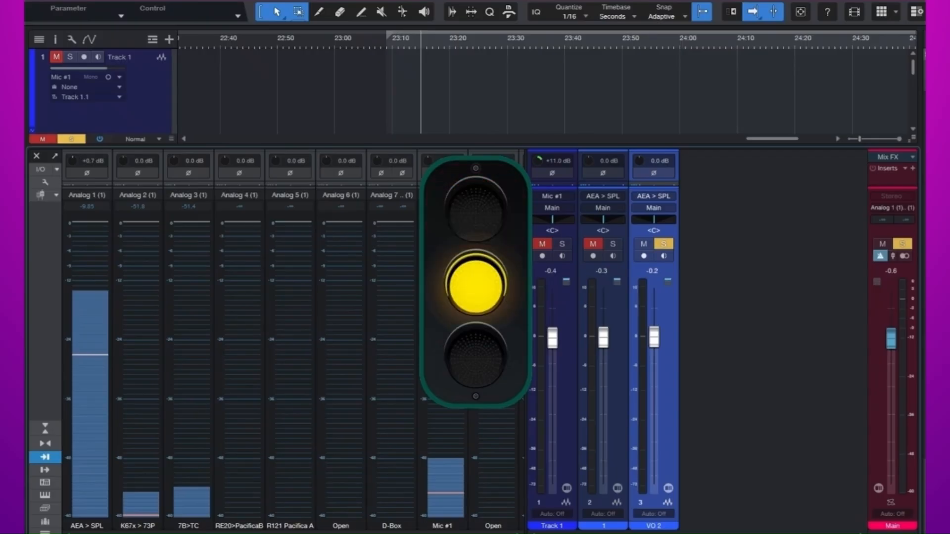
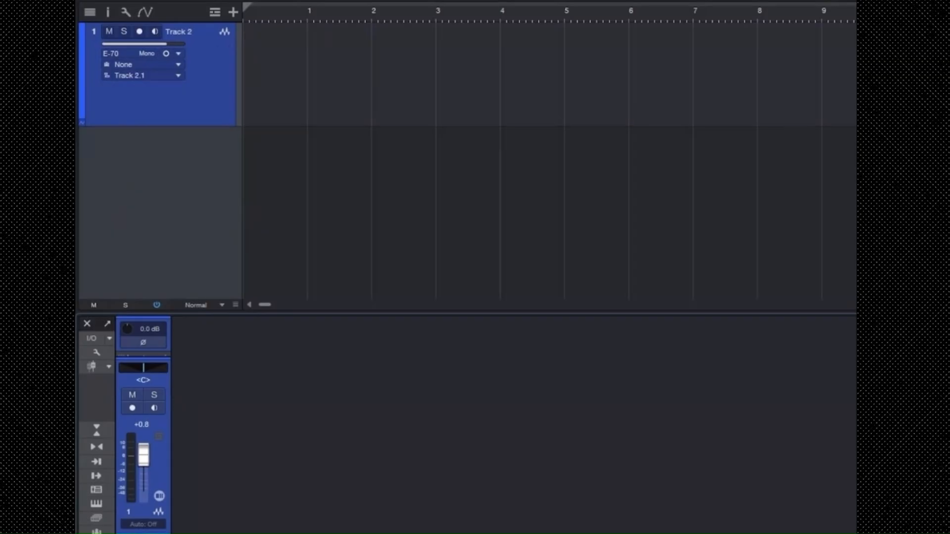
Briefly arm Track 2 for recording to check its incoming level, and disarm it again
click(139, 33)
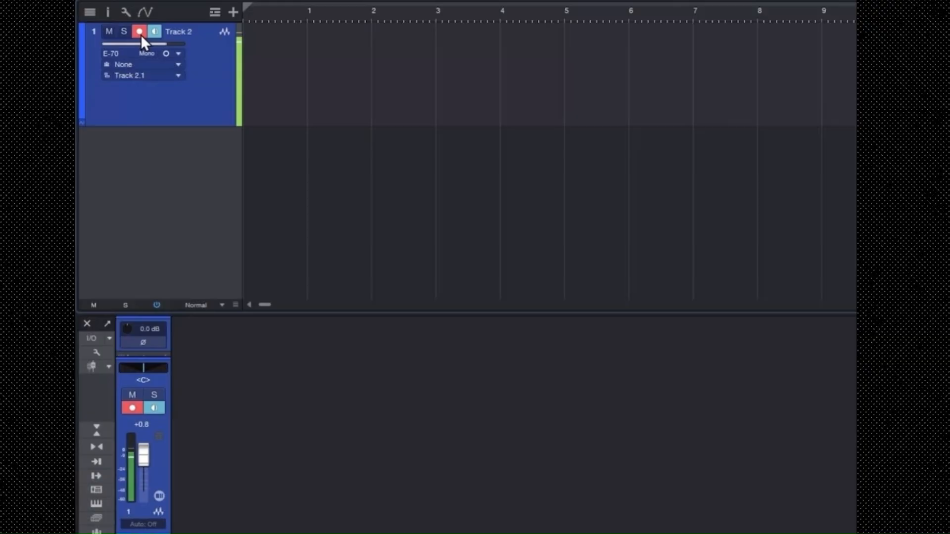
click(139, 33)
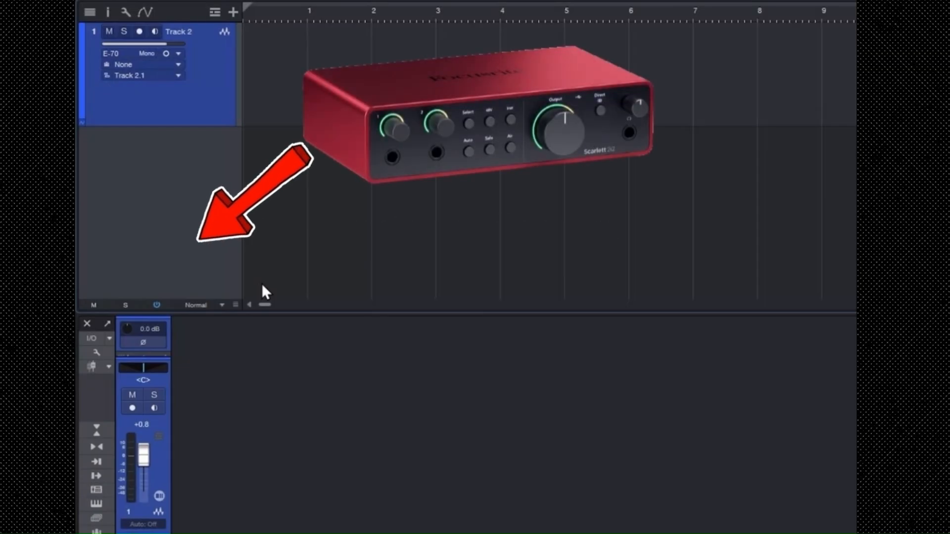
Show the input channels in the mixer console and narrow the input area to Analog 9 (1) only
click(98, 460)
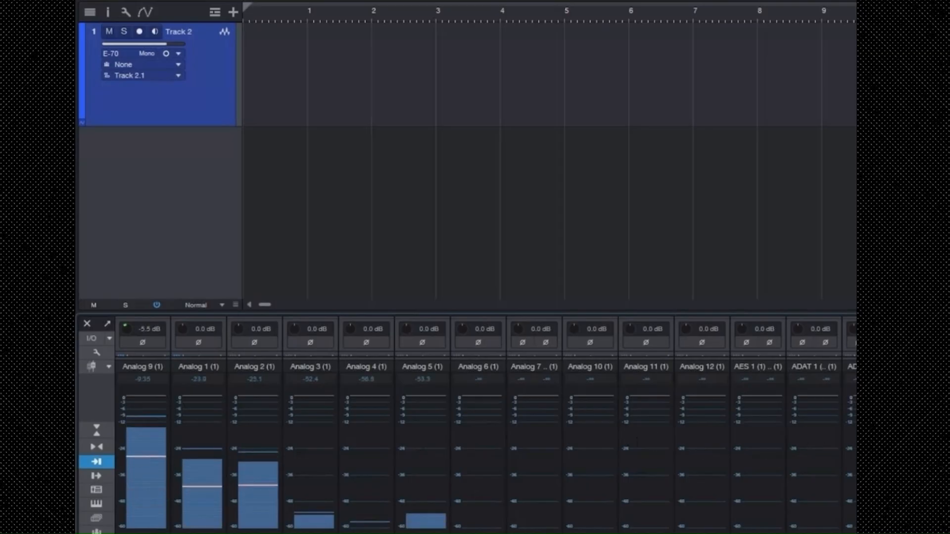
drag(855, 441, 178, 446)
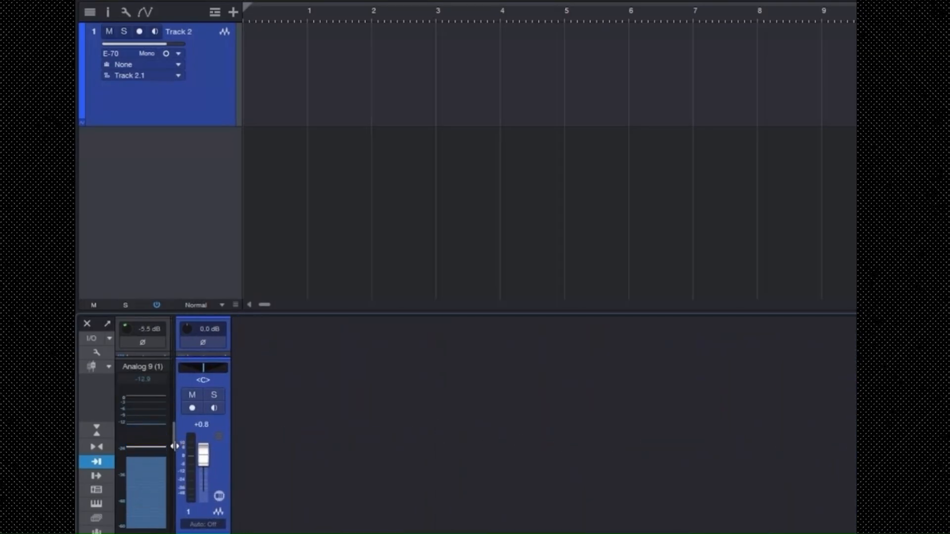
mouse_move(140, 442)
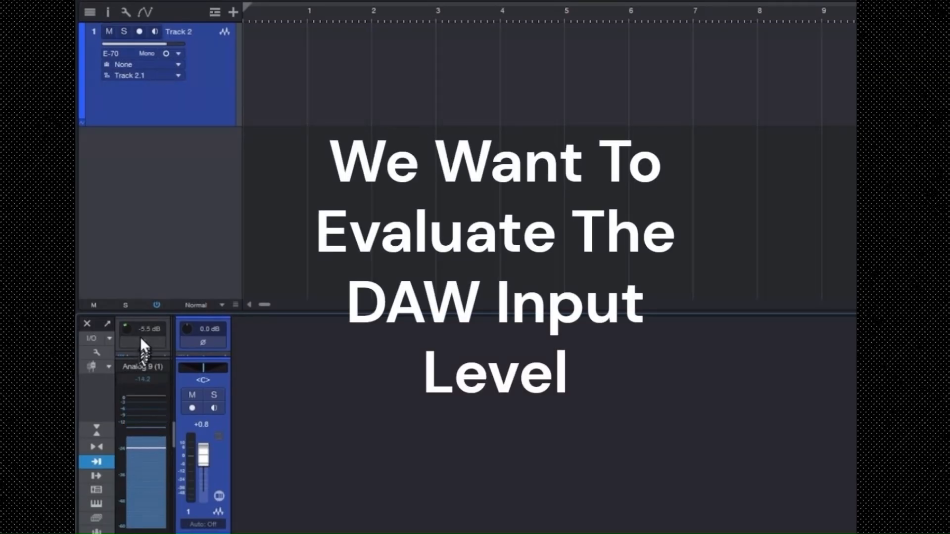
Enlarge the mixer console to nearly full height and collapse the inserts area to give the Analog 9 (1) input meter more height
drag(142, 311, 147, 188)
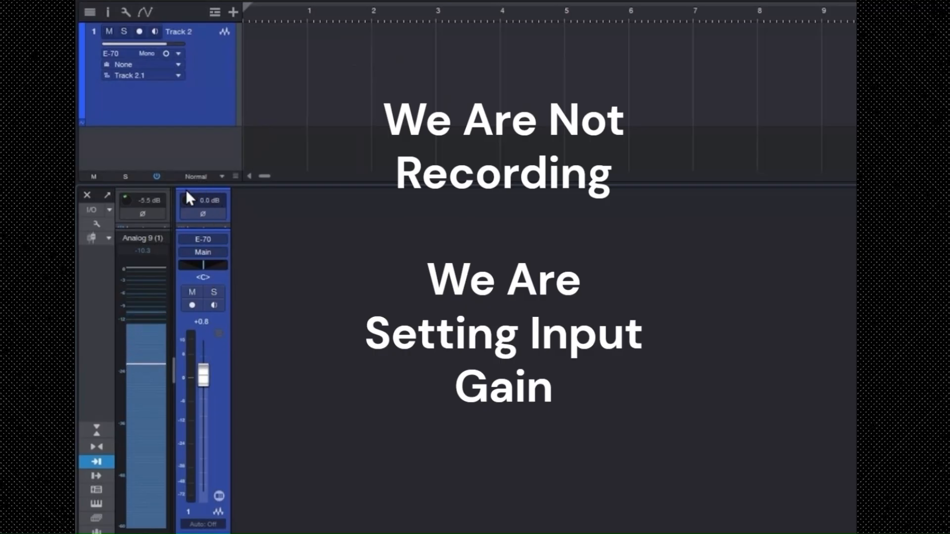
drag(183, 184, 187, 34)
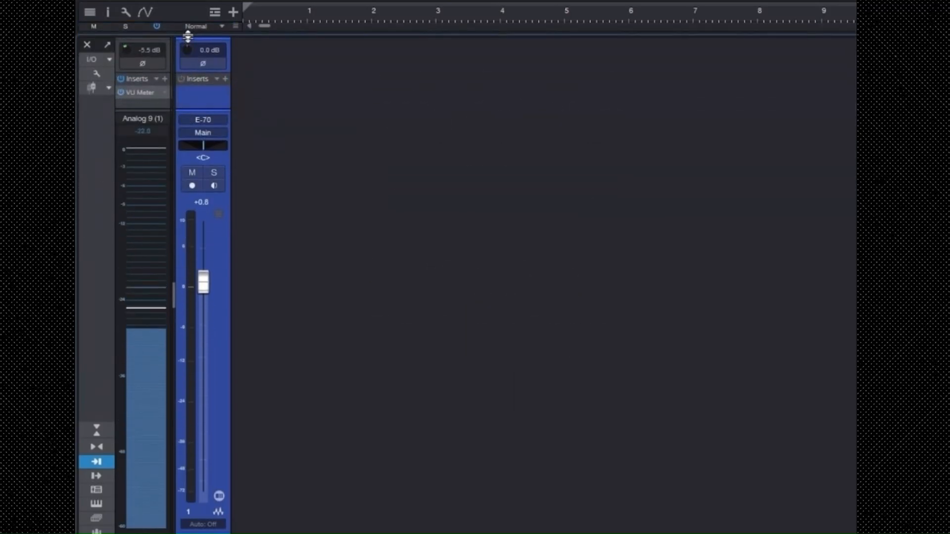
drag(150, 105, 151, 79)
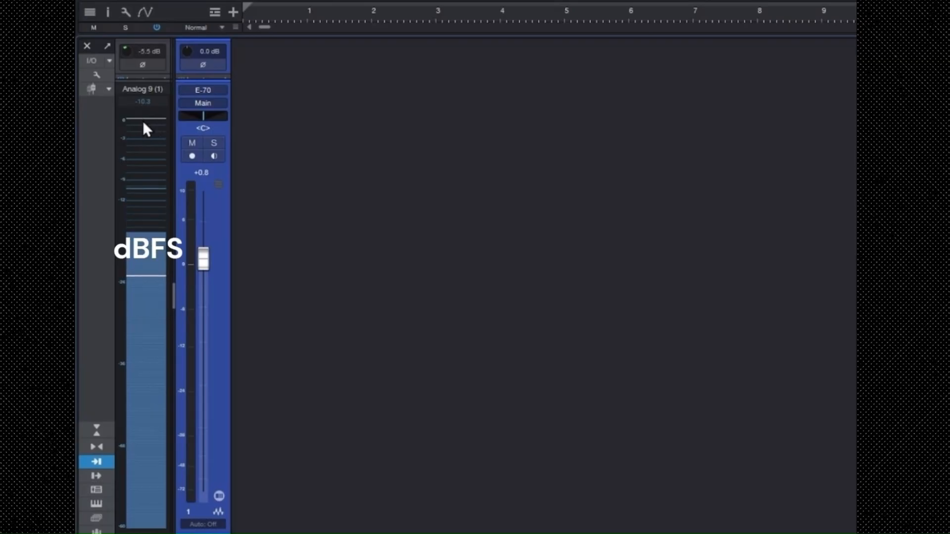
mouse_move(143, 121)
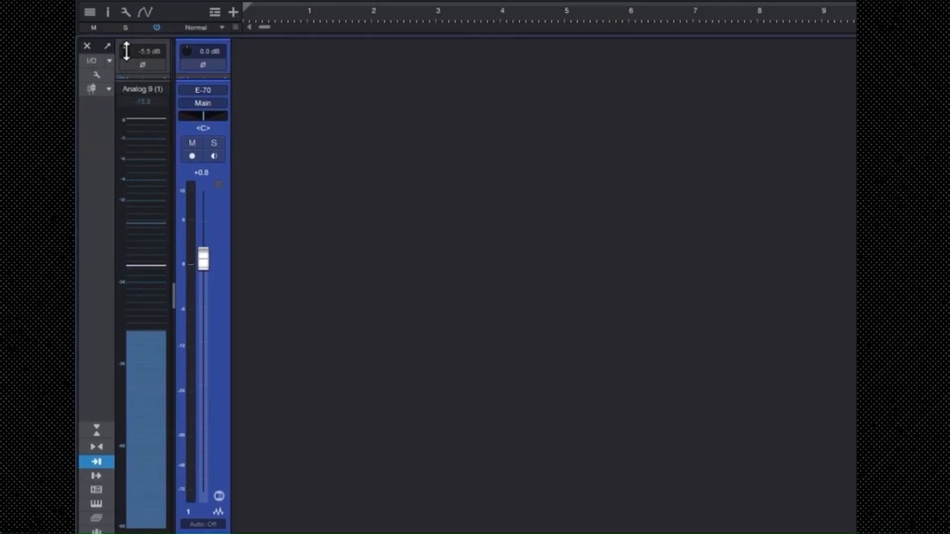
Set the input gain of Analog 9 (1) to 0 dB and reset its clip indicator
mouse_move(127, 51)
mouse_down()
mouse_move(118, 30)
mouse_move(118, 52)
mouse_up()
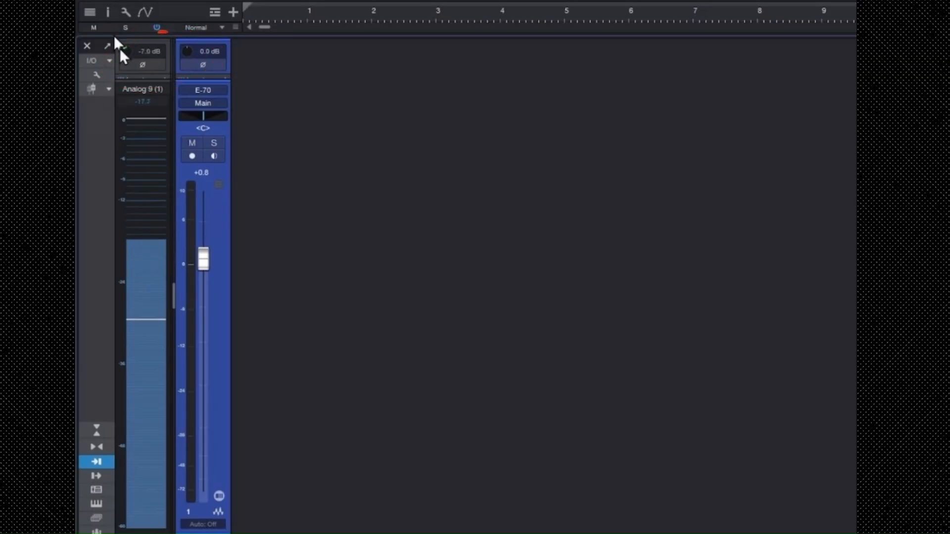
double_click(147, 51)
text(0)
key(Return)
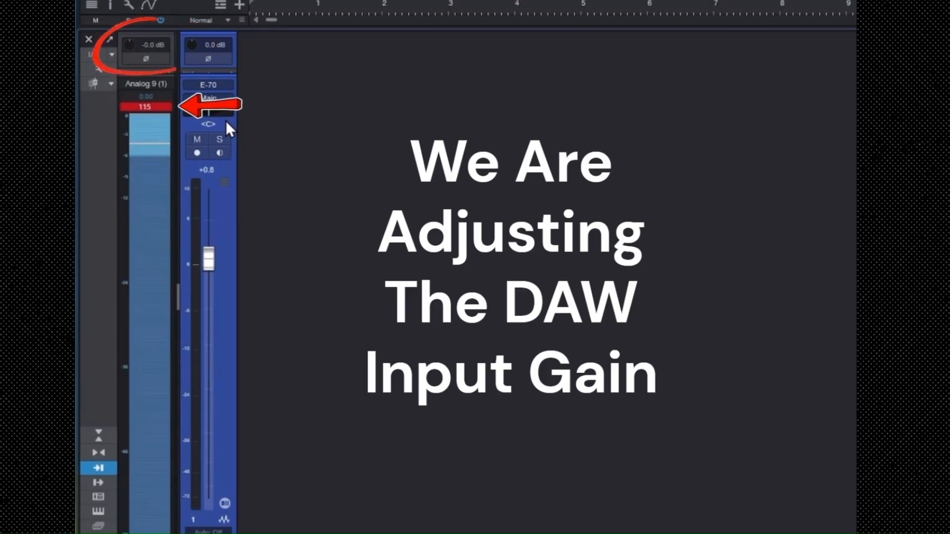
click(151, 107)
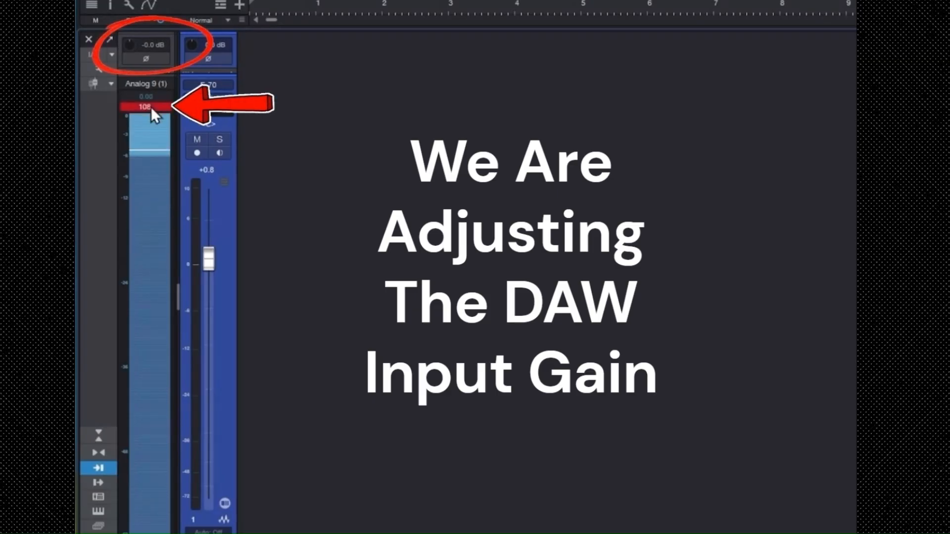
click(151, 109)
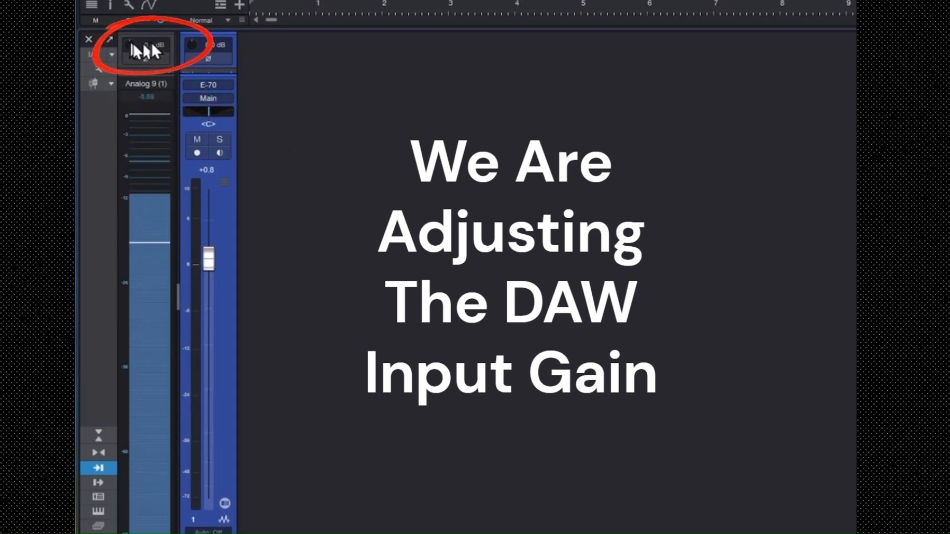
Lower the input gain of Analog 9 (1) to -7.7 dB and check its peak level on the dBFS meter
drag(132, 43, 133, 50)
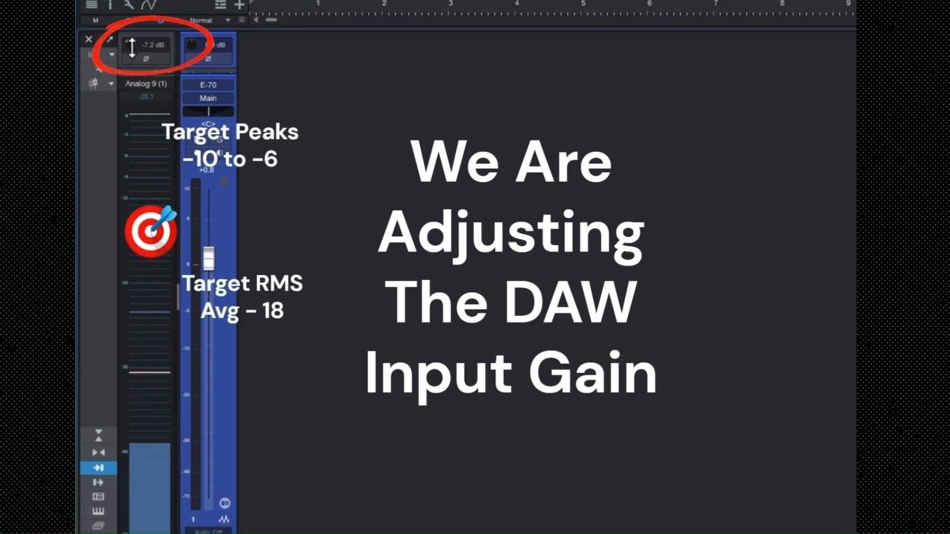
drag(132, 48, 132, 49)
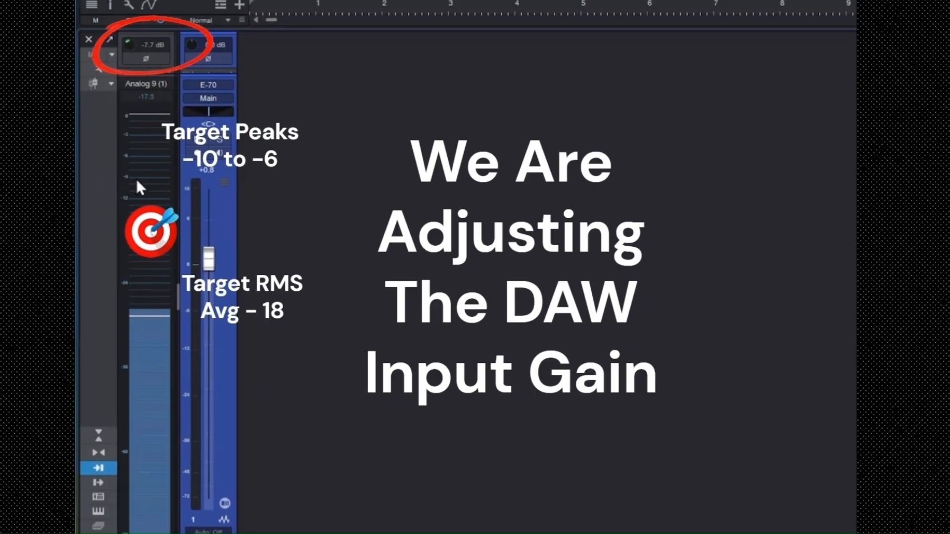
mouse_move(135, 178)
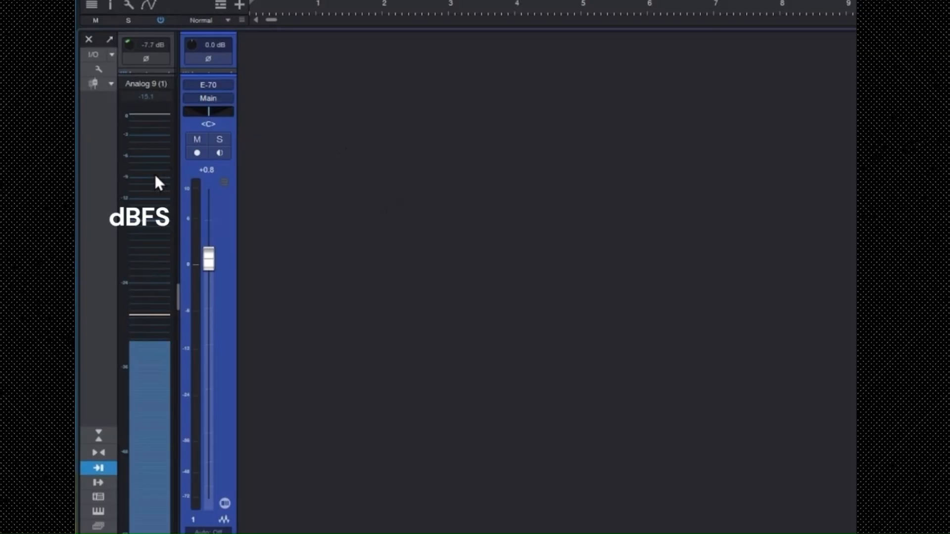
mouse_move(156, 176)
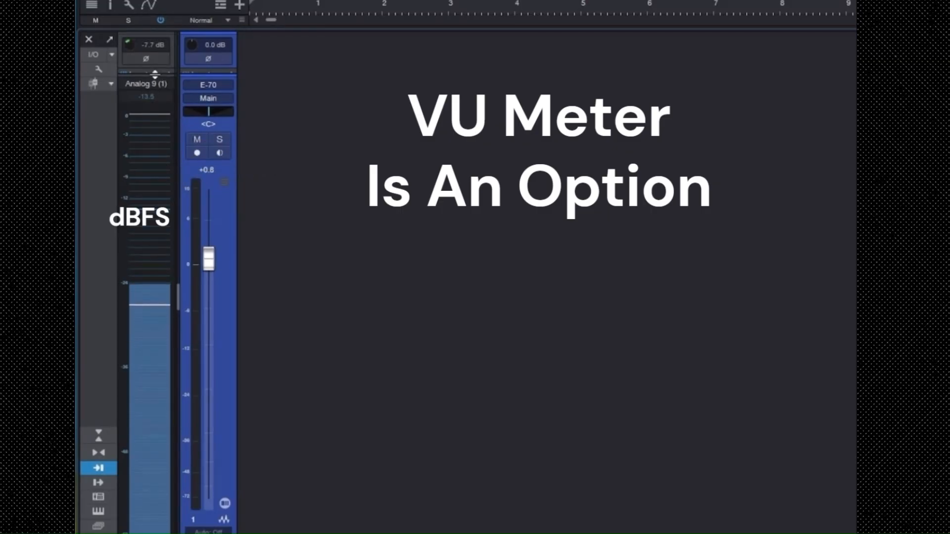
Expand the inserts of Analog 9 (1) and open its VU Meter to compare the reading with the dBFS input meter
drag(155, 75, 154, 125)
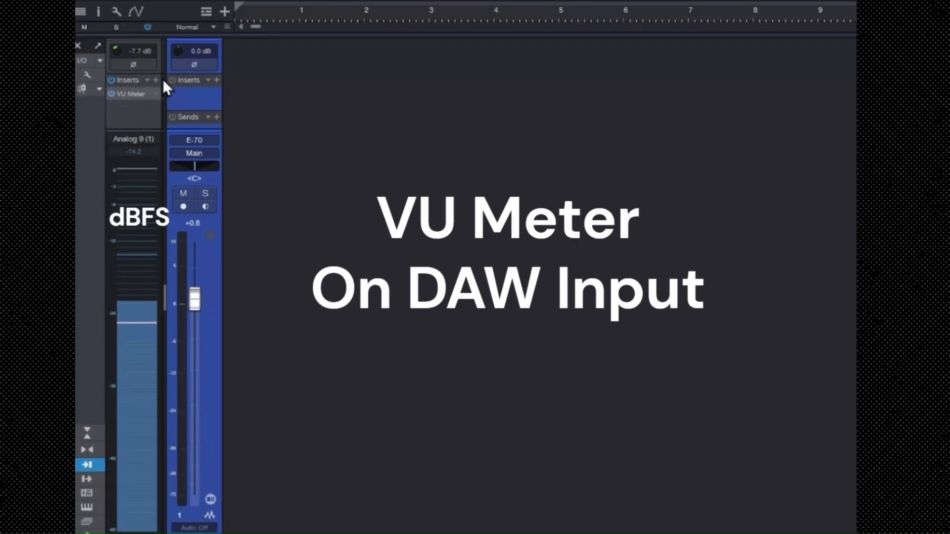
click(126, 94)
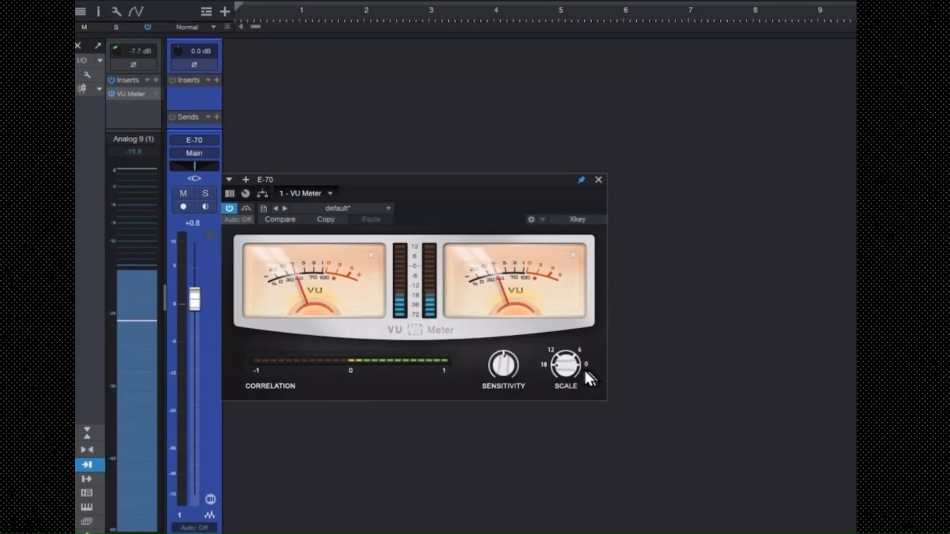
mouse_move(573, 369)
mouse_down()
mouse_move(579, 303)
mouse_move(574, 366)
mouse_up()
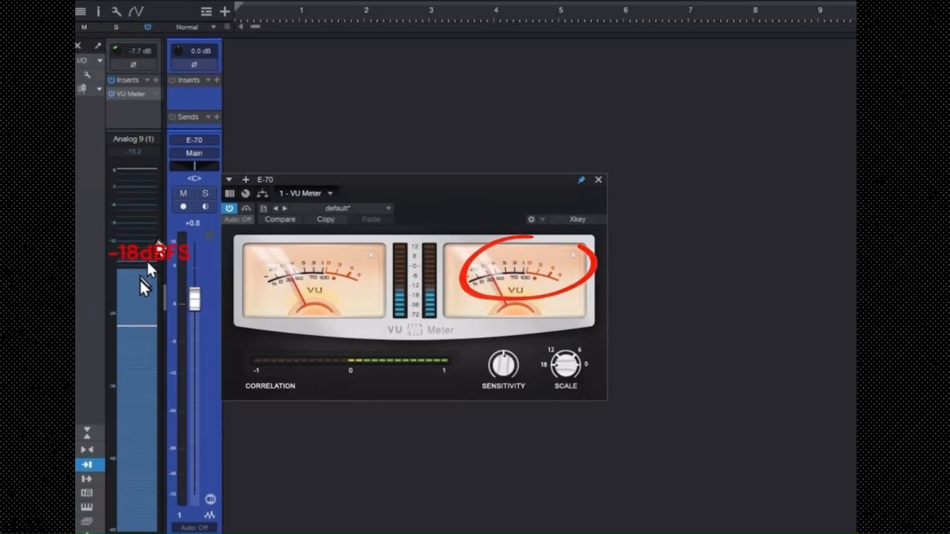
mouse_move(152, 288)
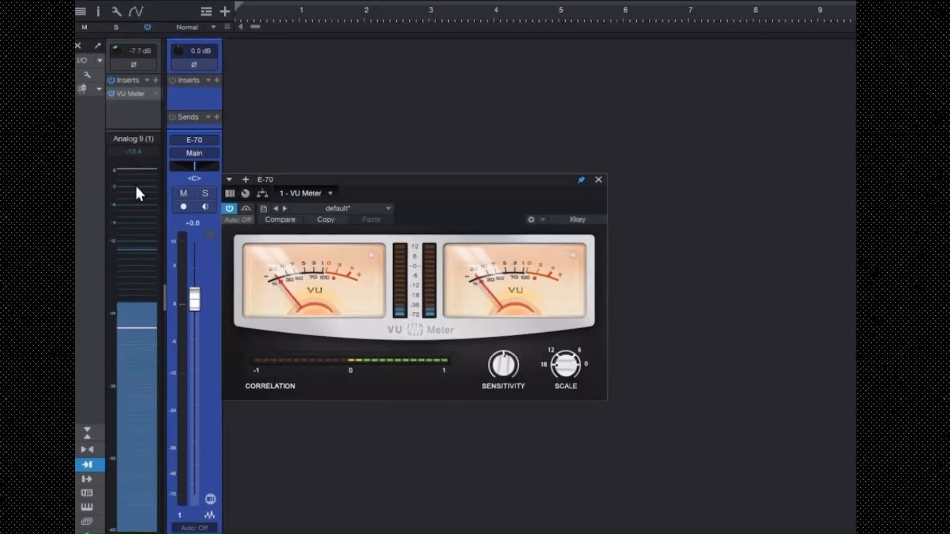
mouse_move(135, 187)
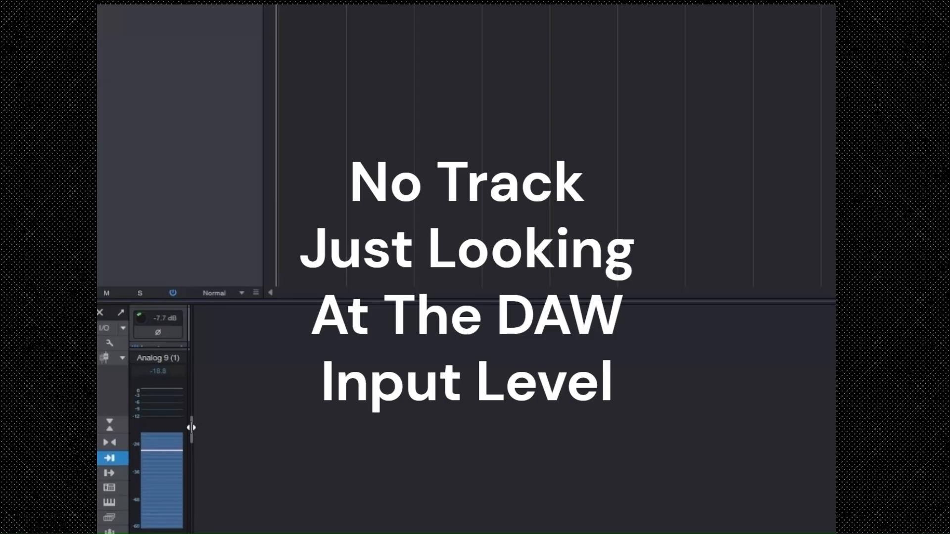
Enlarge the mixer console with the inserts visible and widen the input area to show all the input channels
drag(163, 300, 213, 25)
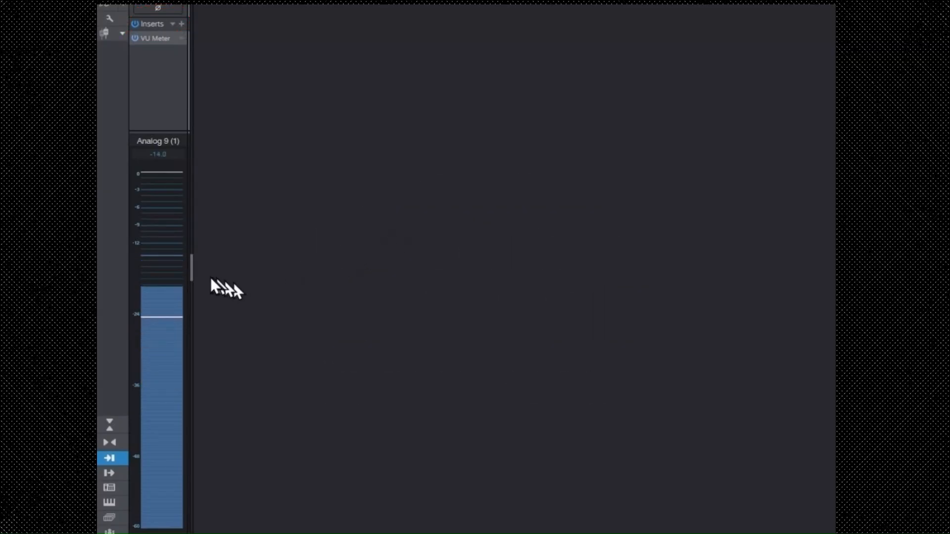
drag(191, 270, 817, 298)
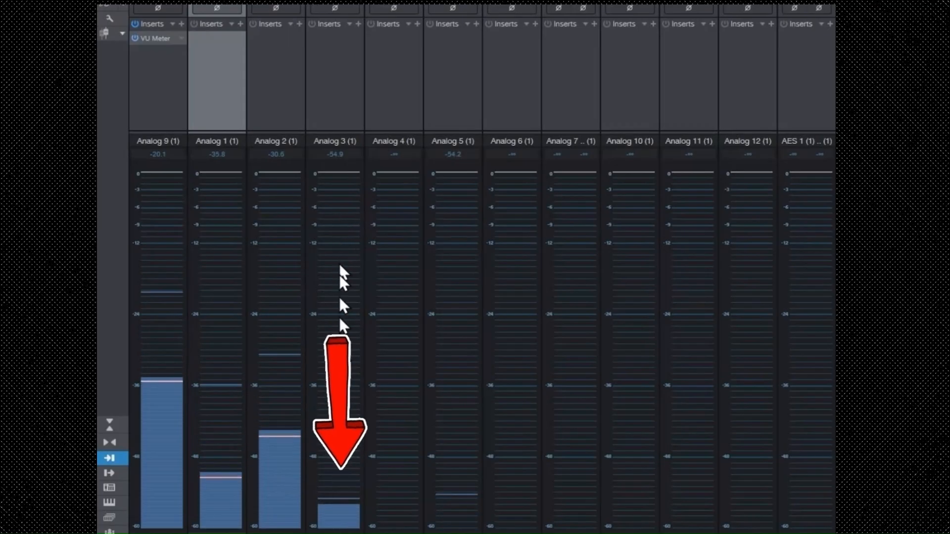
Examine the noise floor on Analog 3 (1) against the other input meters, and narrow the input area back to Analog 9 (1)
mouse_move(336, 279)
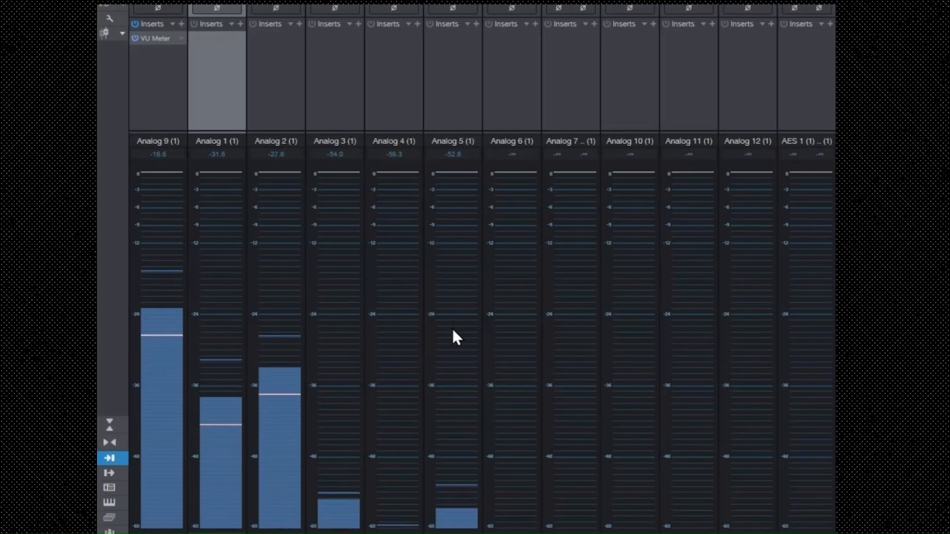
mouse_move(453, 330)
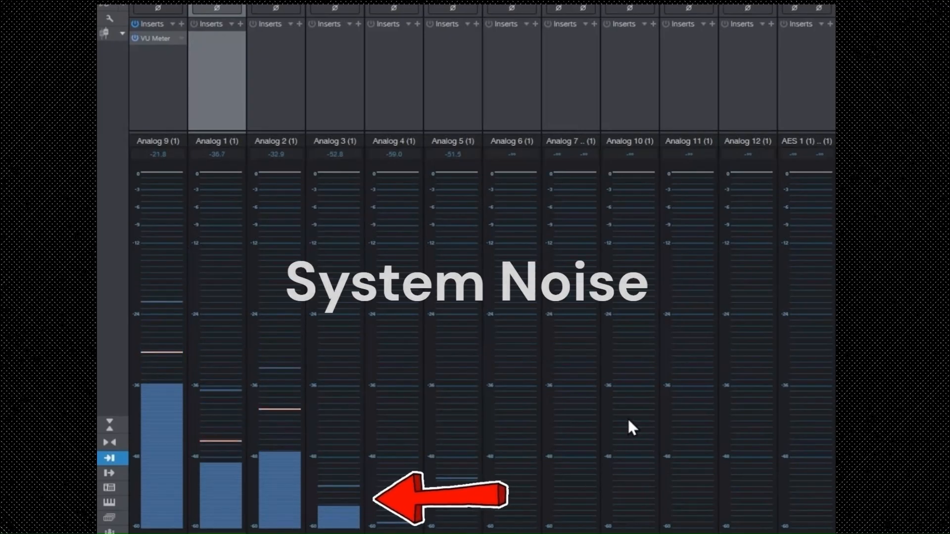
mouse_move(628, 421)
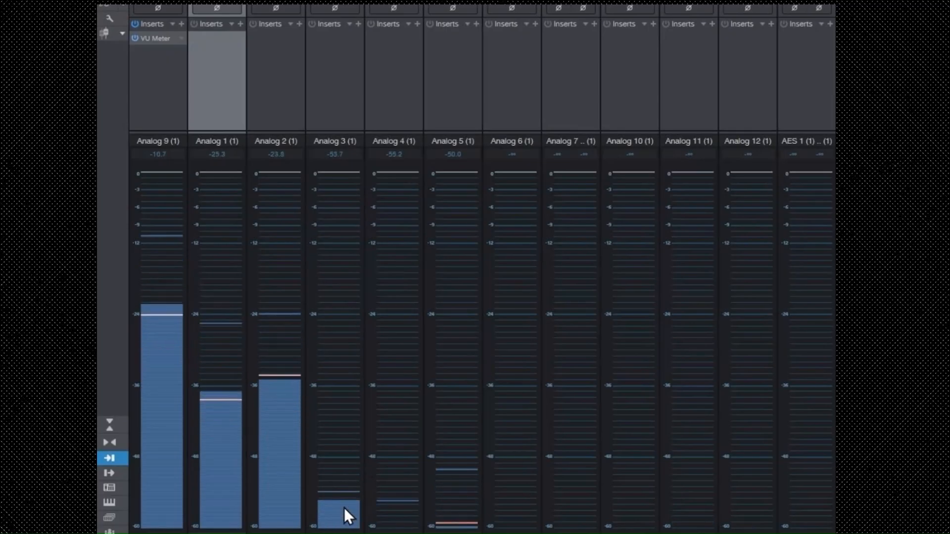
mouse_move(344, 509)
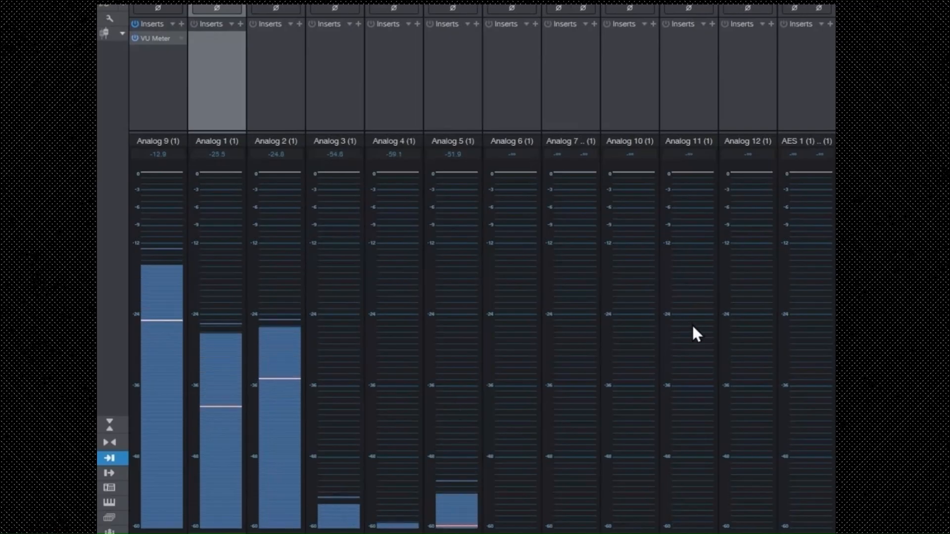
mouse_move(693, 327)
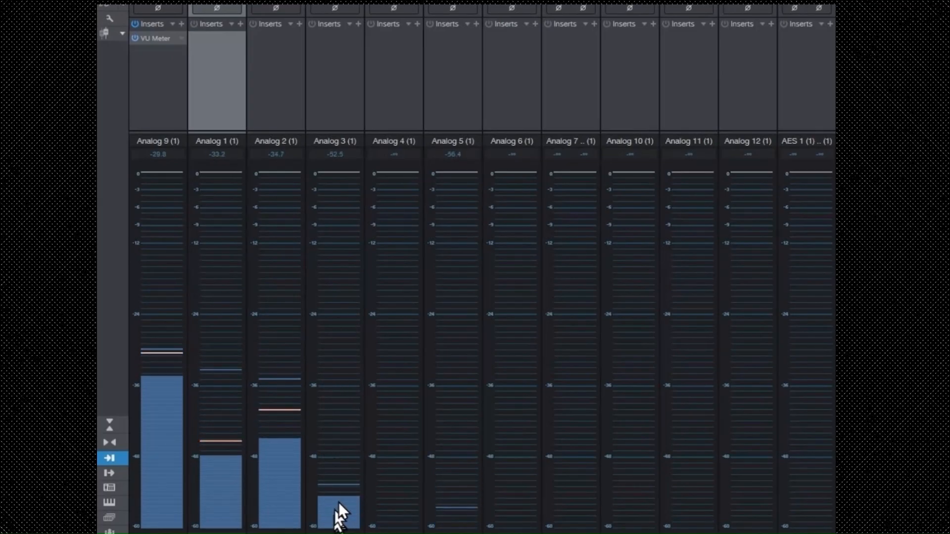
mouse_move(349, 492)
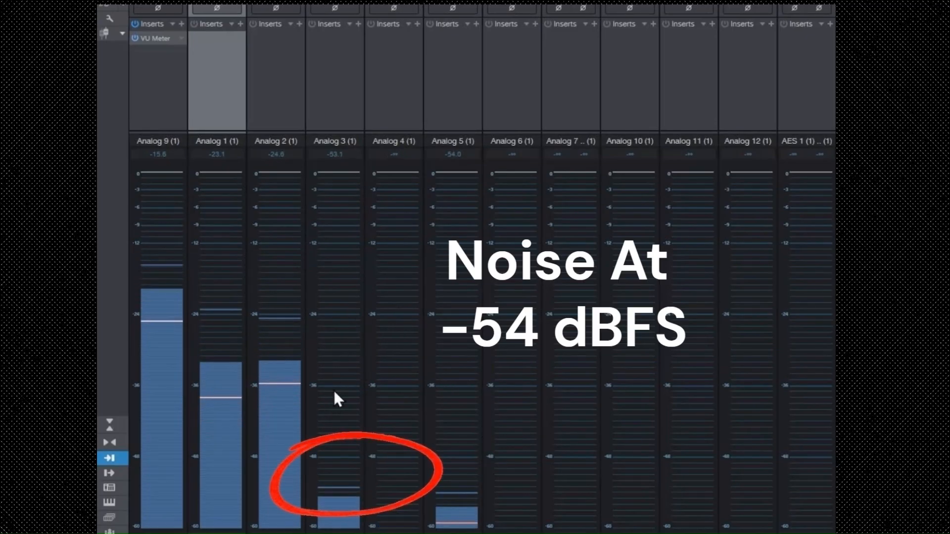
mouse_move(334, 392)
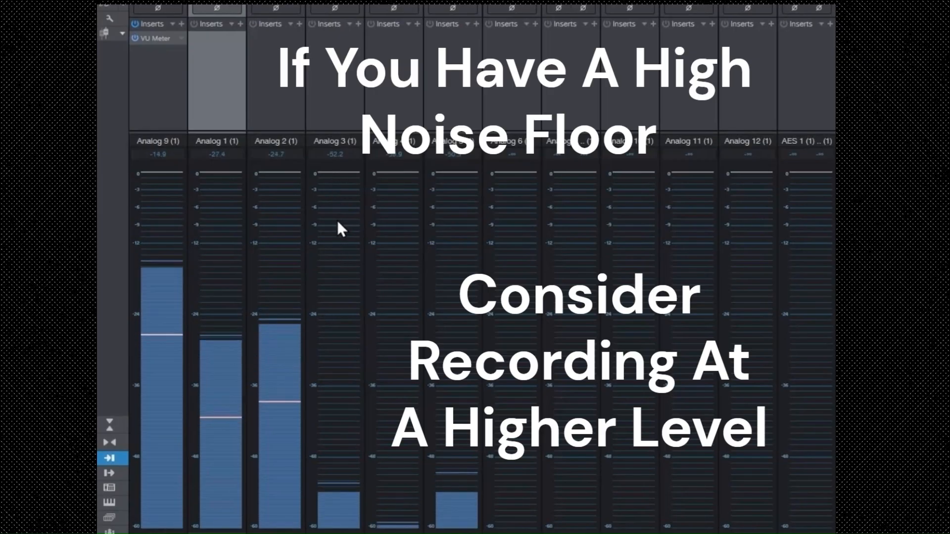
mouse_move(330, 232)
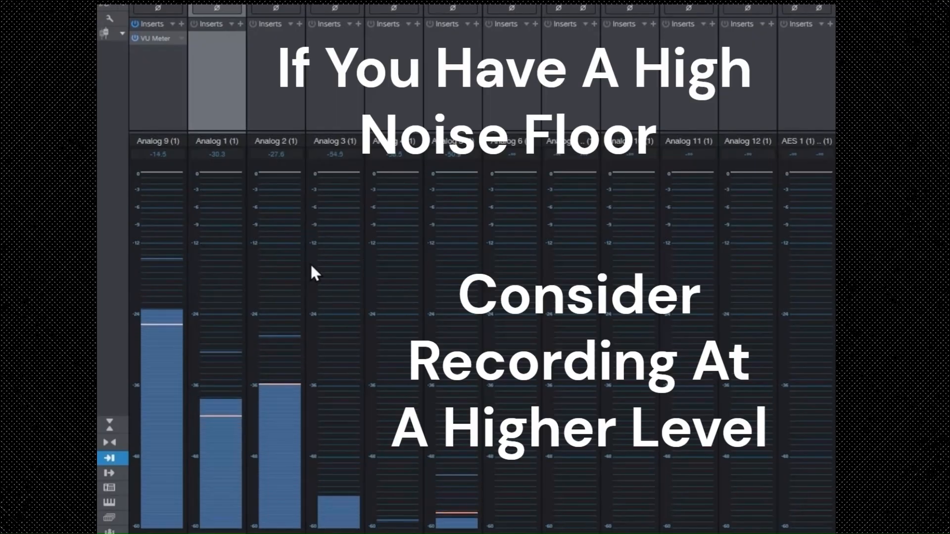
mouse_move(310, 267)
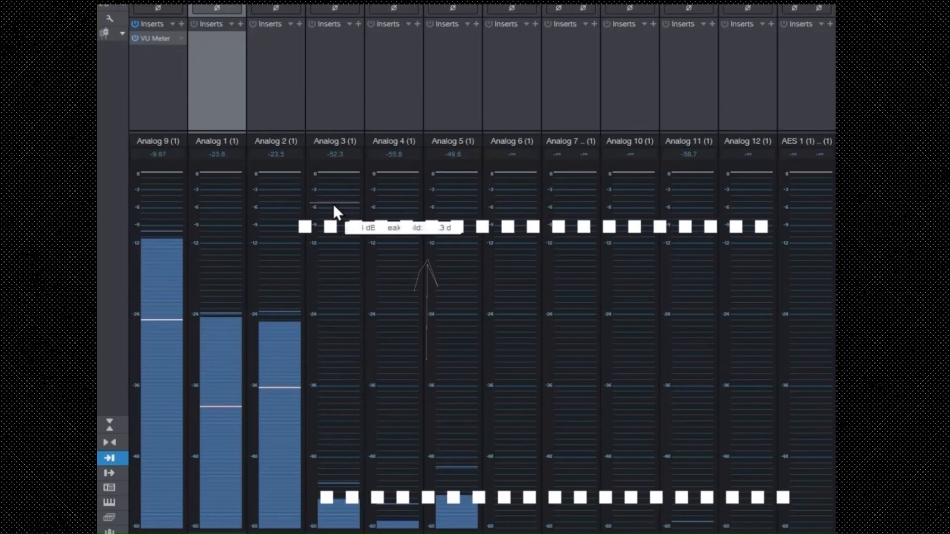
mouse_move(334, 214)
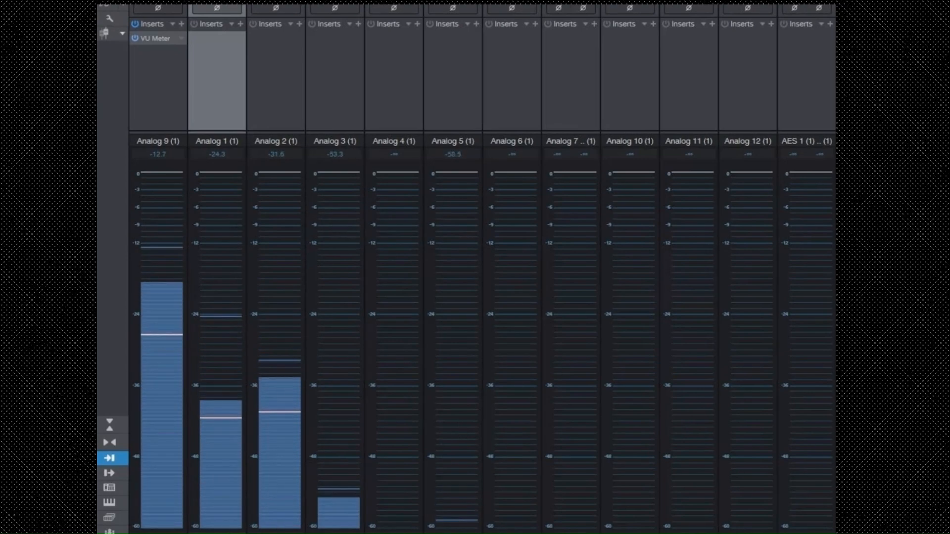
drag(835, 361, 191, 486)
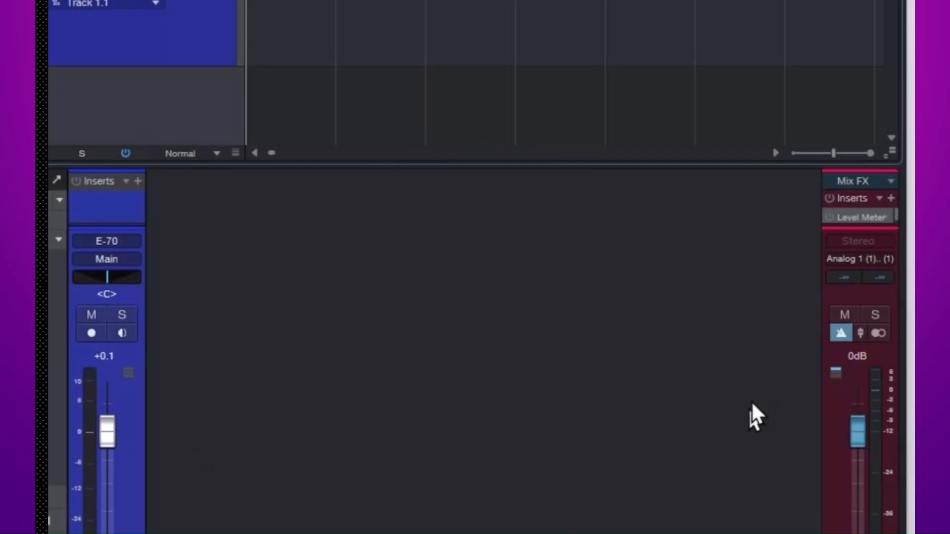
Arm the E-70 track for recording and test its fader up to +10.0 dB against the track and main meters, ending at -0.7 dB
click(92, 334)
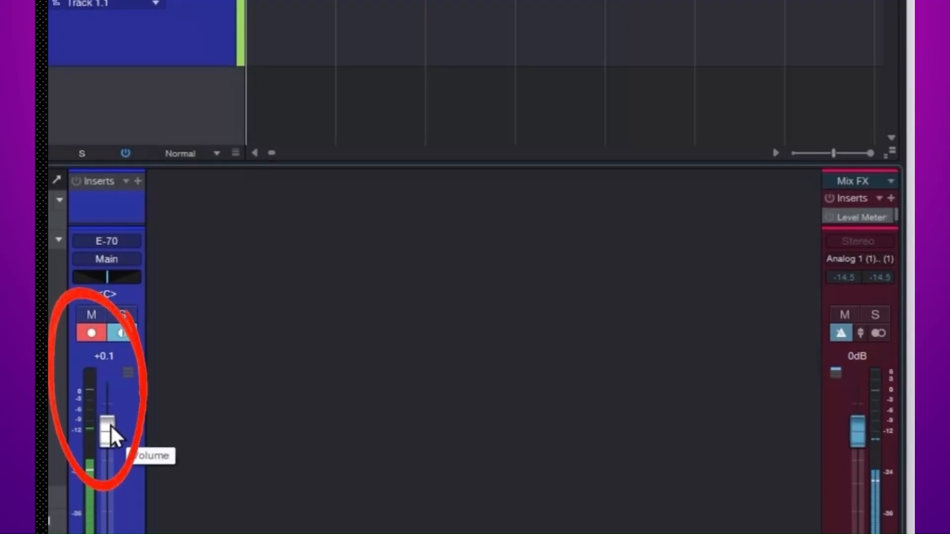
drag(111, 423, 139, 426)
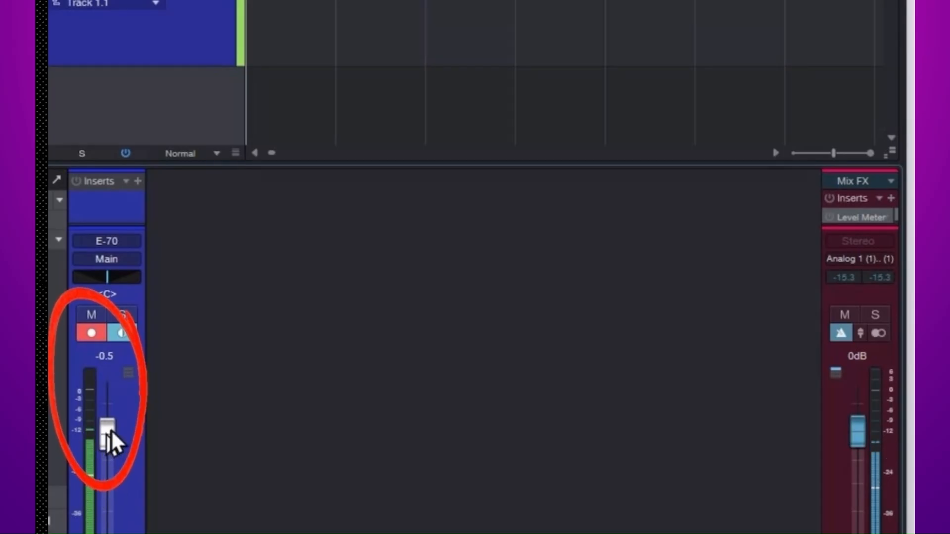
drag(111, 430, 121, 368)
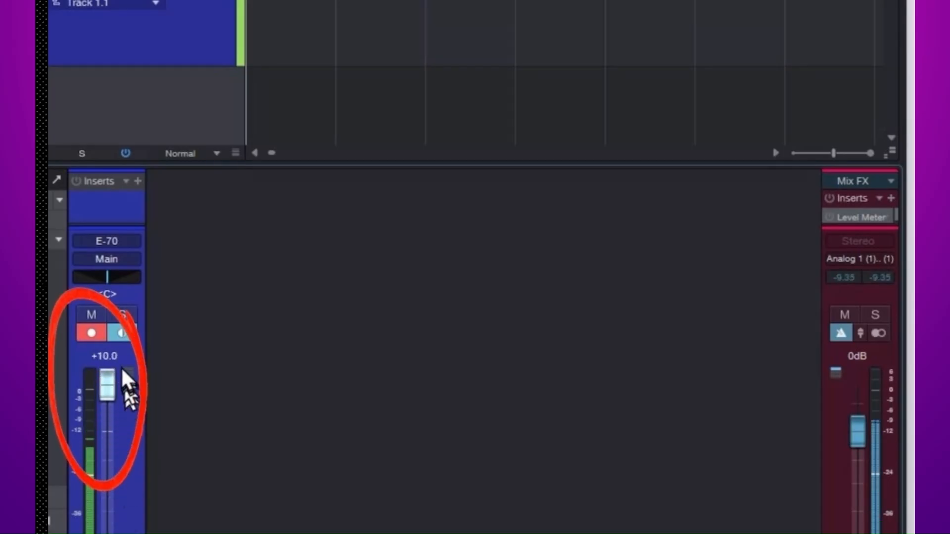
drag(121, 406, 129, 426)
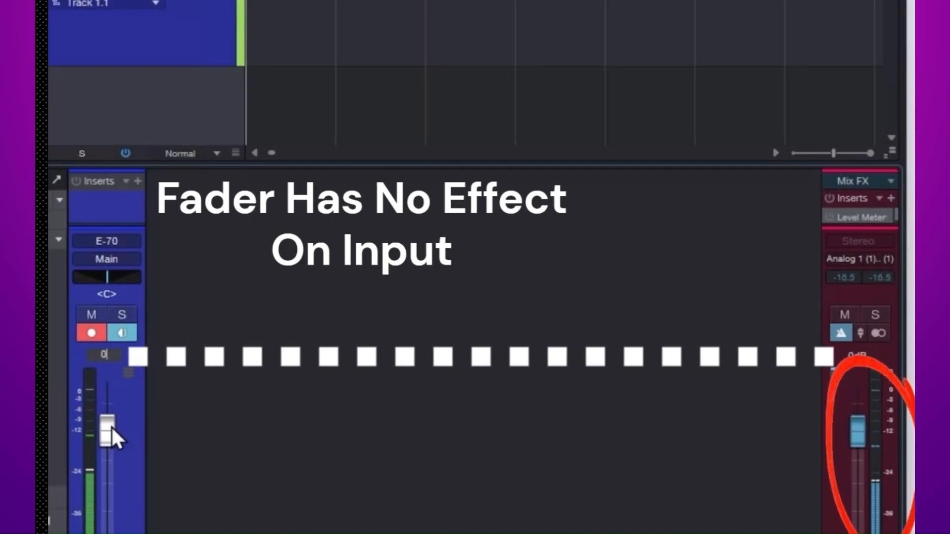
mouse_move(112, 427)
mouse_down()
mouse_move(112, 533)
mouse_move(103, 489)
mouse_move(127, 354)
mouse_up()
drag(127, 299, 107, 430)
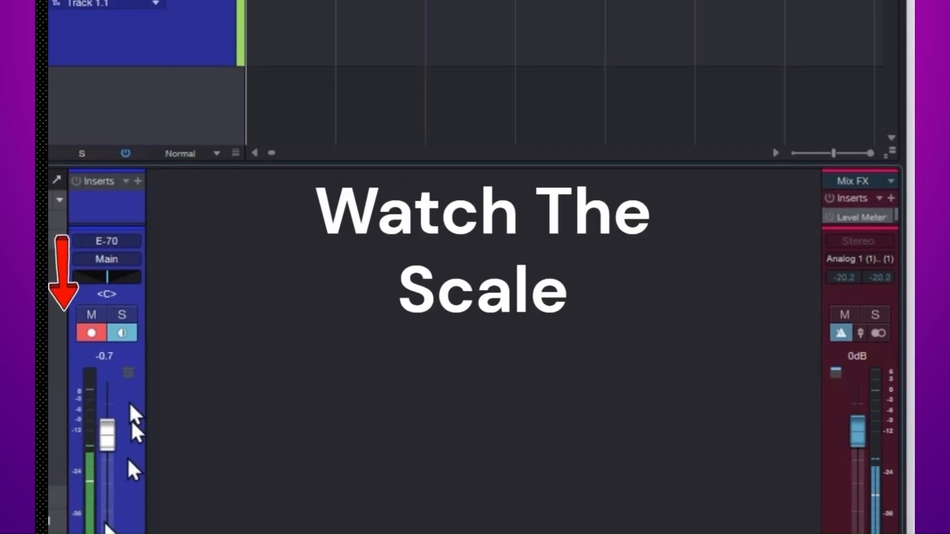
Toggle record arm off and on twice on the E-70 track to compare the playback and input meter scales
click(88, 329)
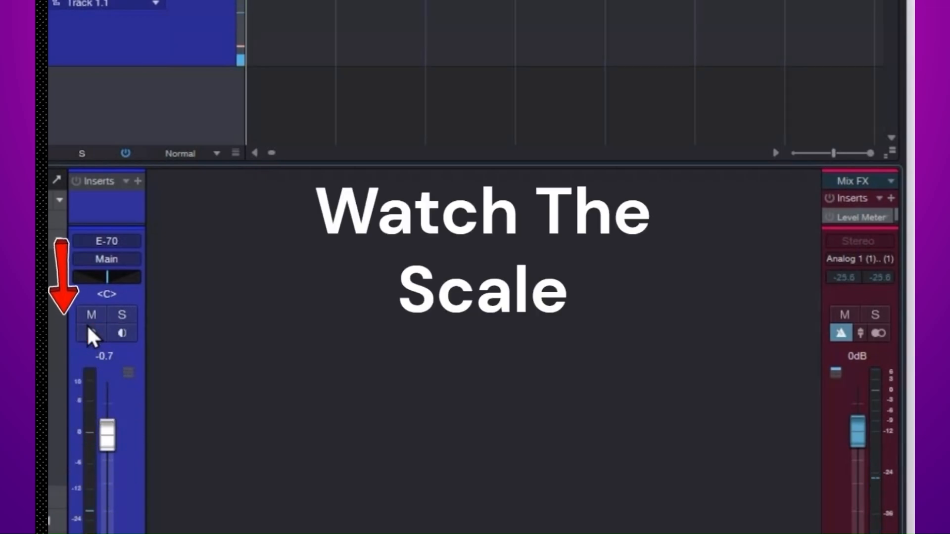
click(89, 331)
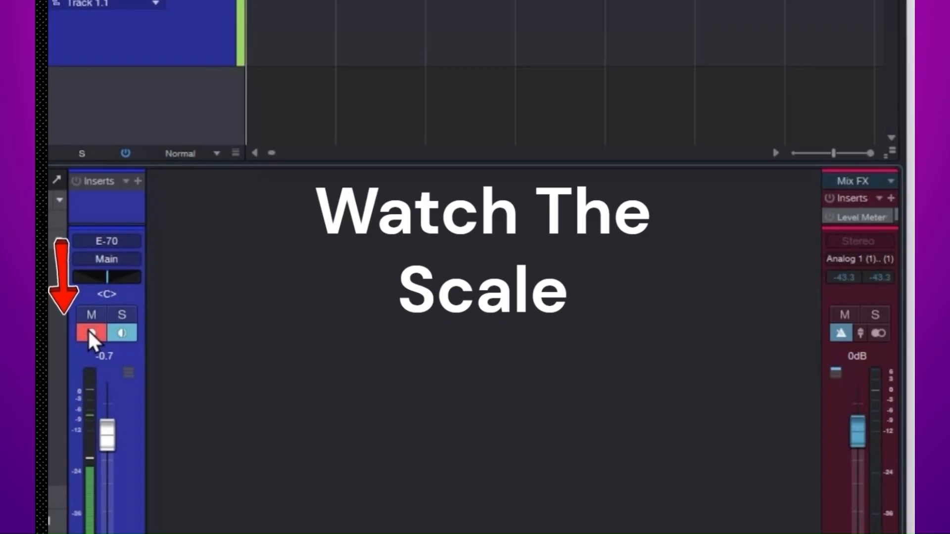
click(89, 331)
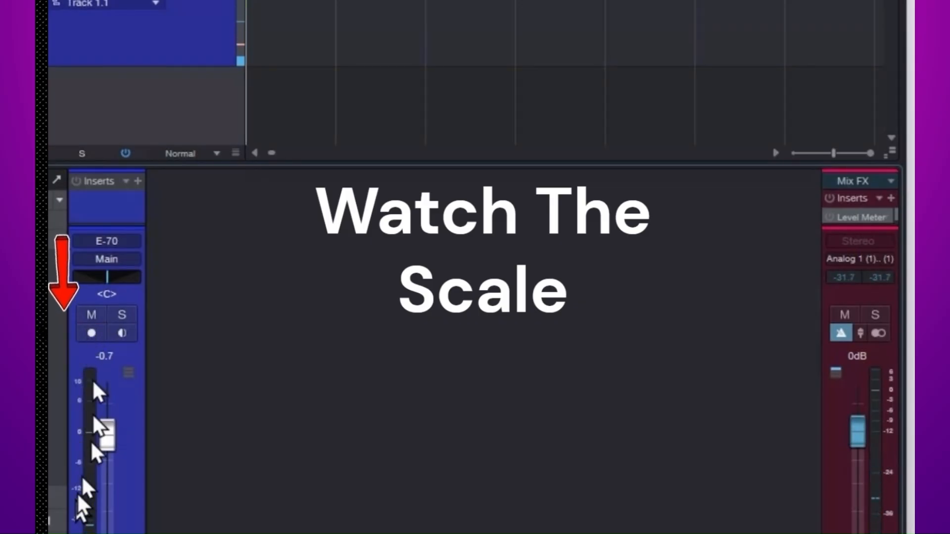
click(90, 329)
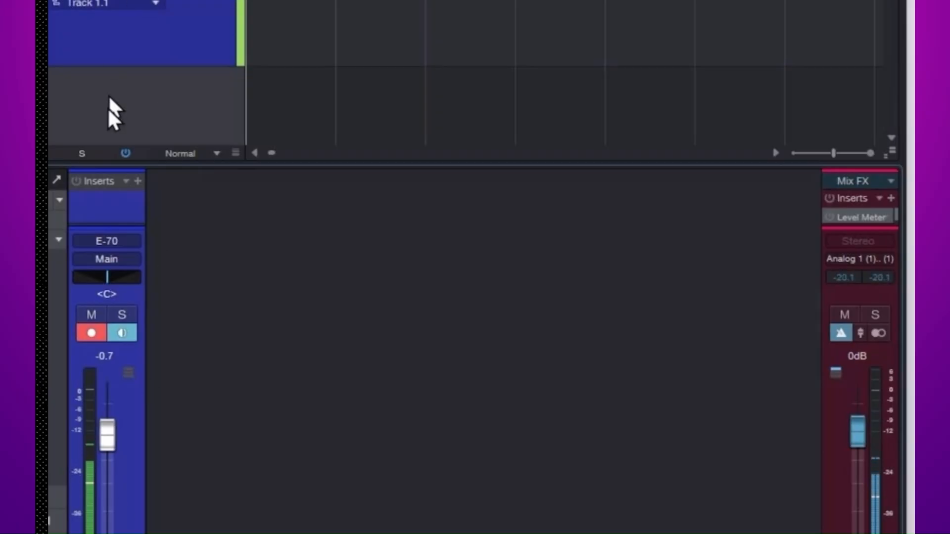
Enlarge the console and shrink its inserts area to lengthen the meters, and toggle record arm to compare the scales above zero
drag(108, 162, 99, 1)
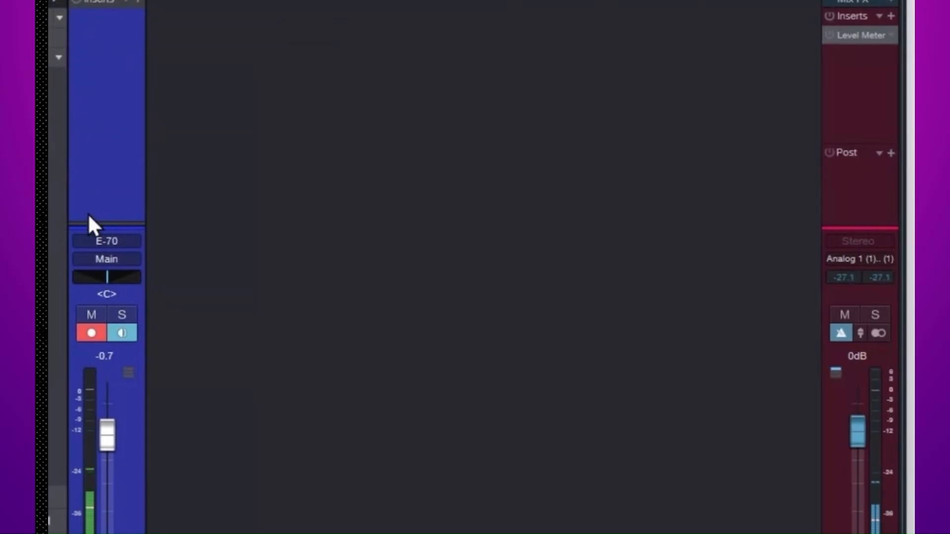
drag(91, 227, 96, 42)
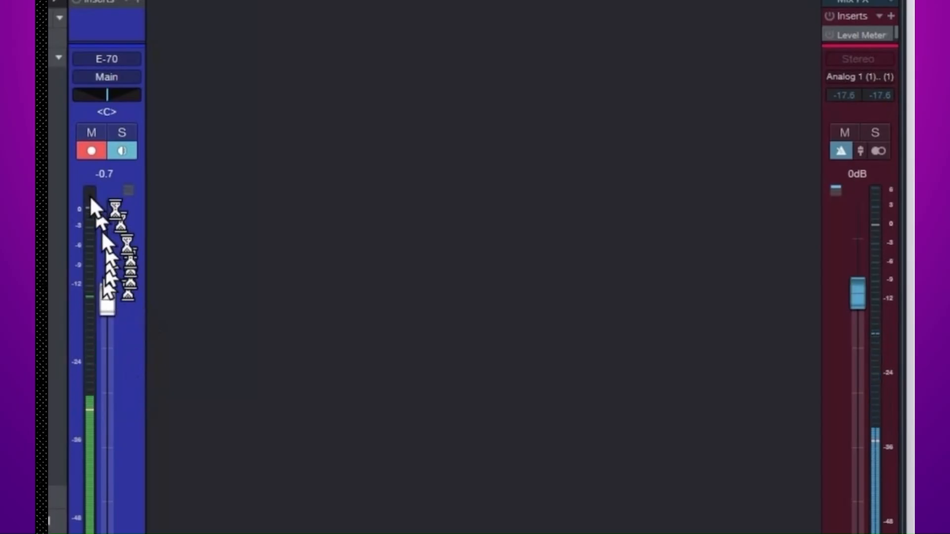
click(92, 151)
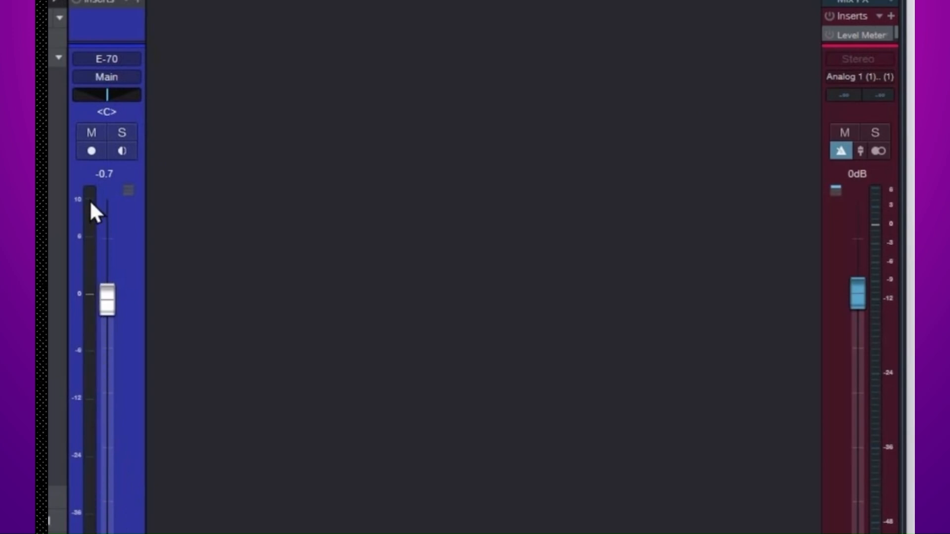
click(91, 150)
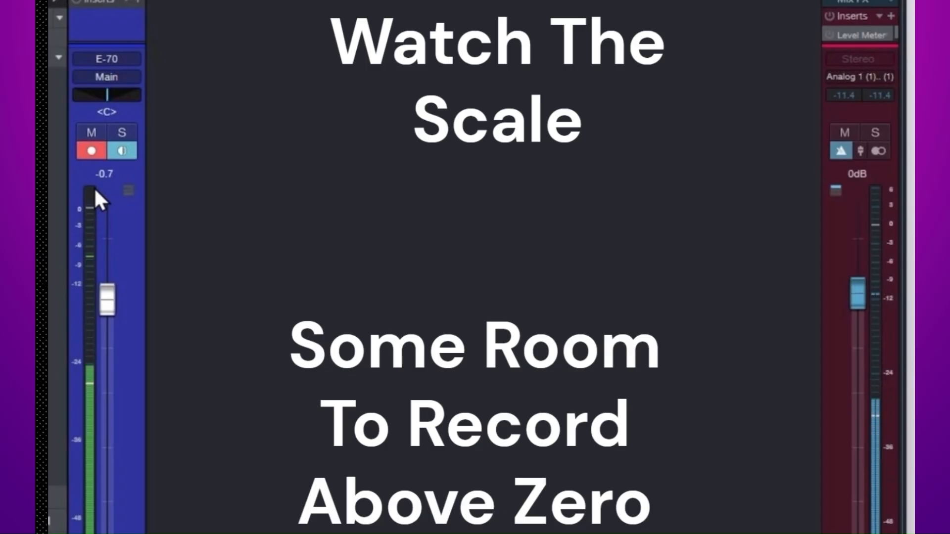
click(86, 148)
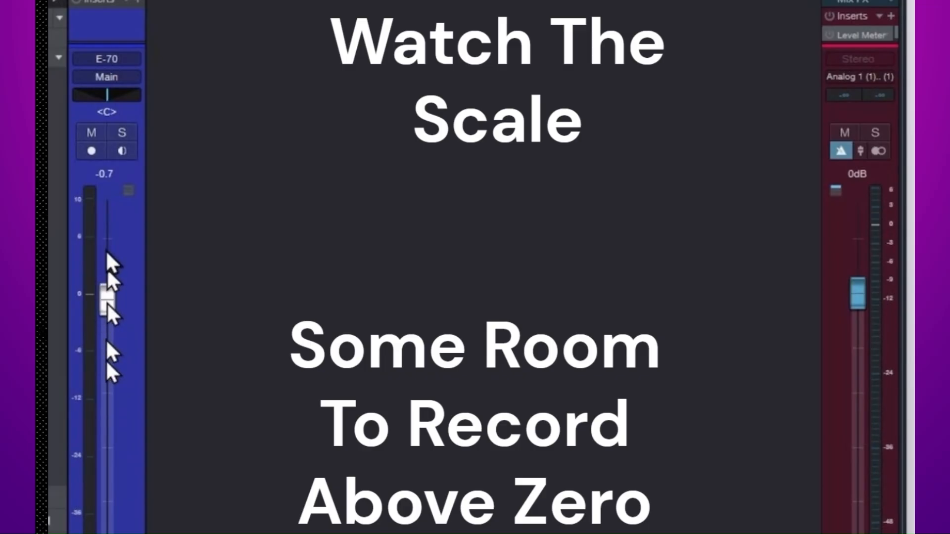
click(92, 152)
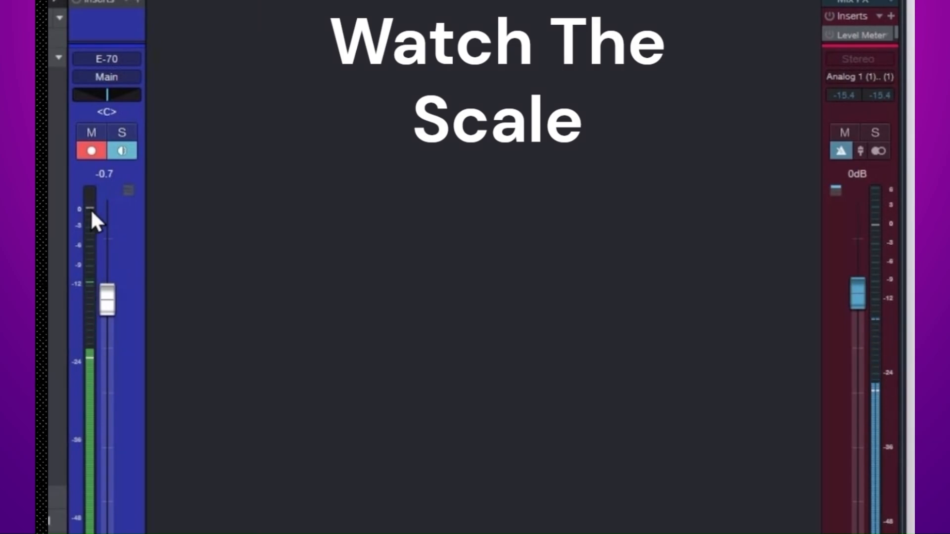
Check the armed track's input meter around zero, and record a guitar take on Track 1
mouse_move(90, 209)
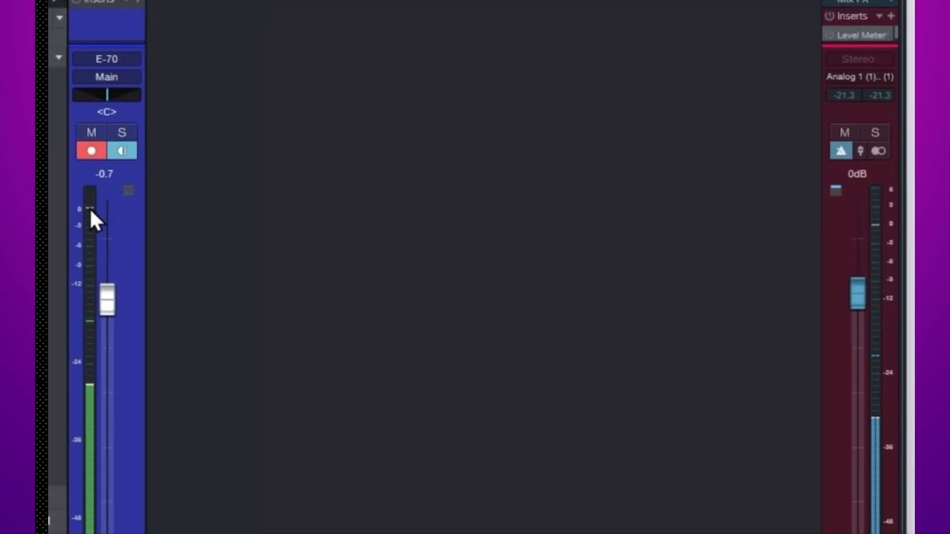
mouse_move(91, 210)
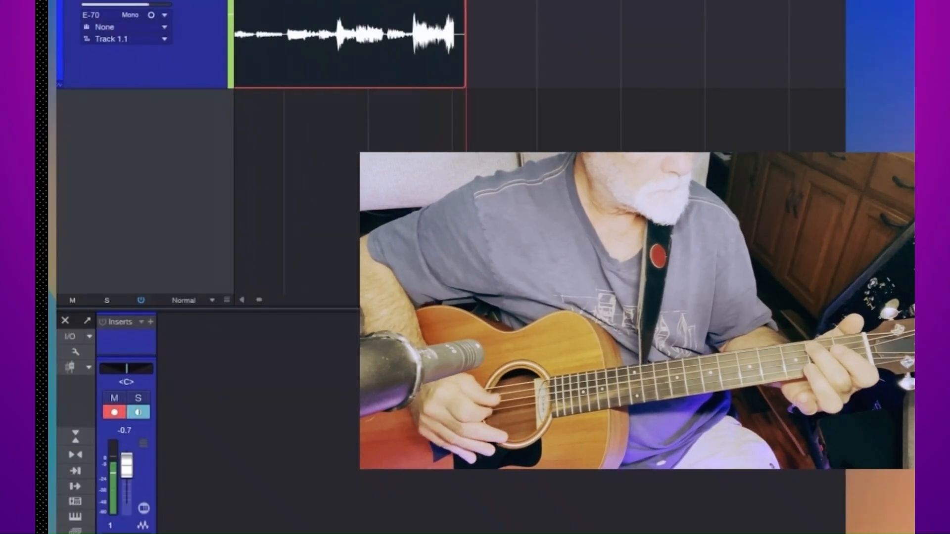
key(space)
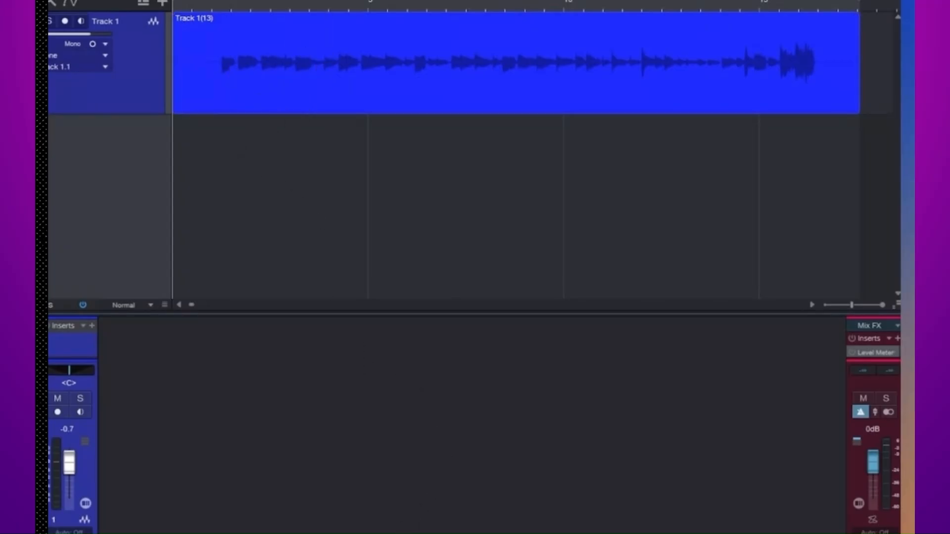
Play back the recorded take while enlarging the console's faders to check the track's level, and return the playhead to the start
click(194, 2)
key(space)
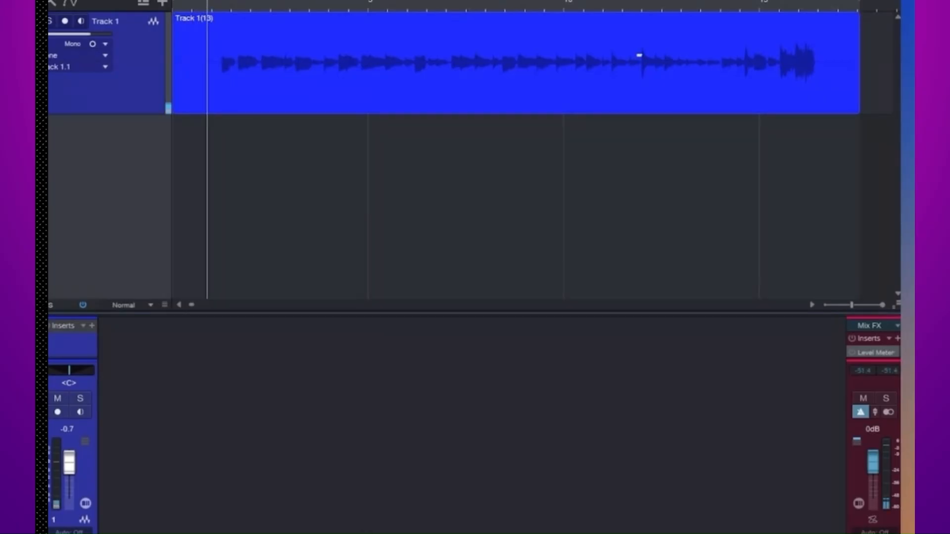
mouse_move(75, 526)
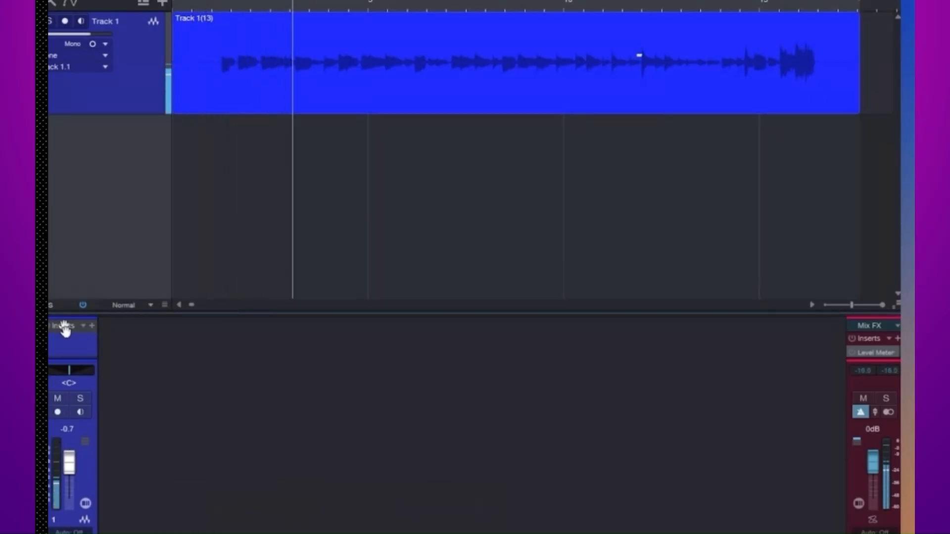
drag(62, 314, 62, 177)
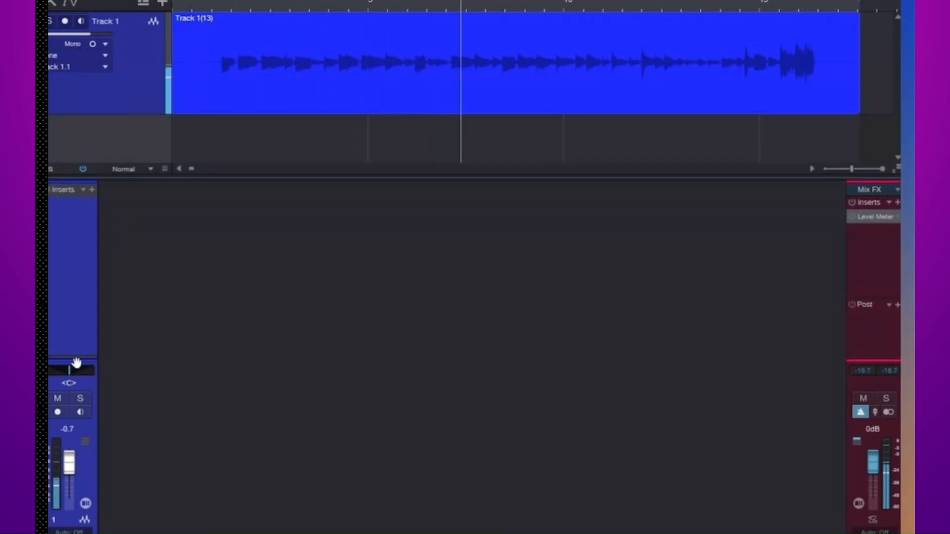
drag(73, 362, 73, 224)
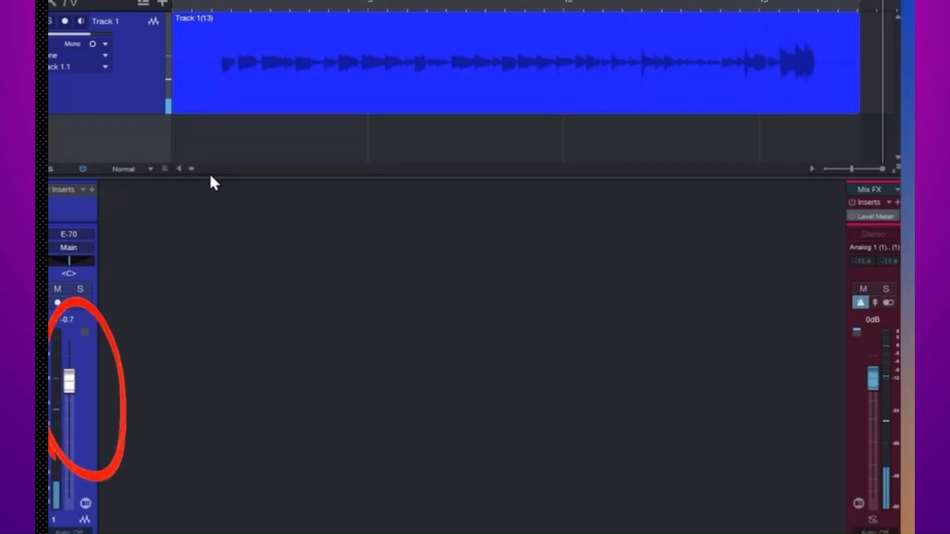
key(space)
key(comma)
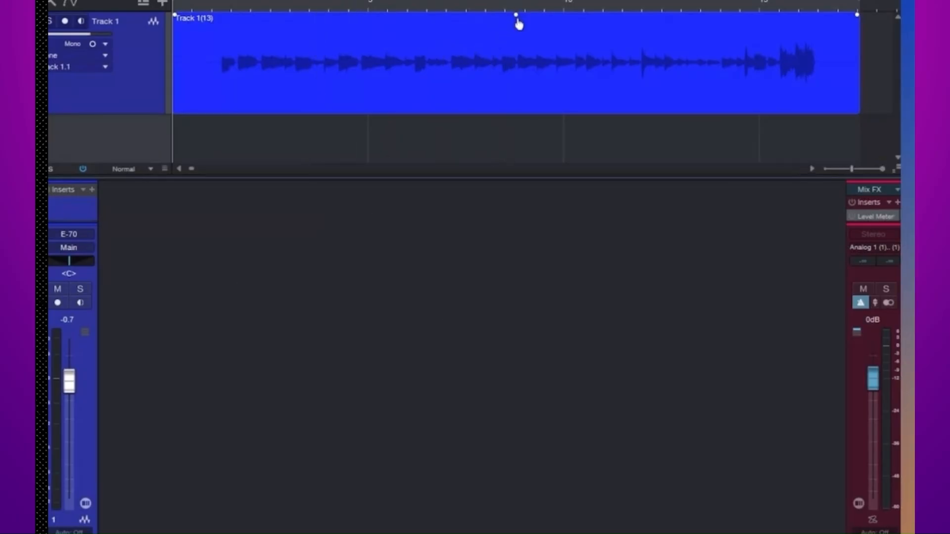
Test the event's volume handle, and vary the track's console gain between -1.7 dB and +1.7 dB while watching the event's waveform
mouse_move(518, 21)
mouse_down()
mouse_move(518, 41)
mouse_move(515, 18)
mouse_up()
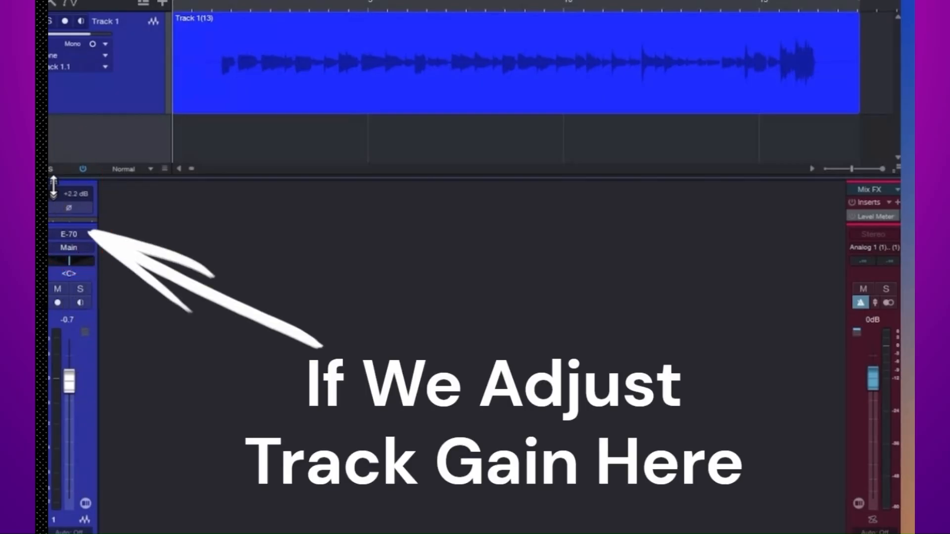
mouse_move(51, 200)
mouse_down()
mouse_move(51, 213)
mouse_move(51, 179)
mouse_move(52, 195)
mouse_up()
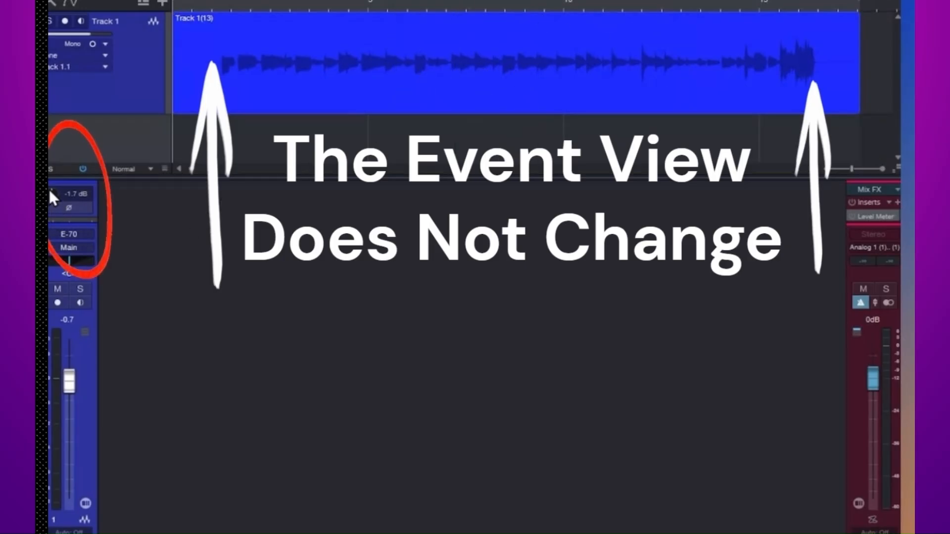
drag(51, 191, 49, 176)
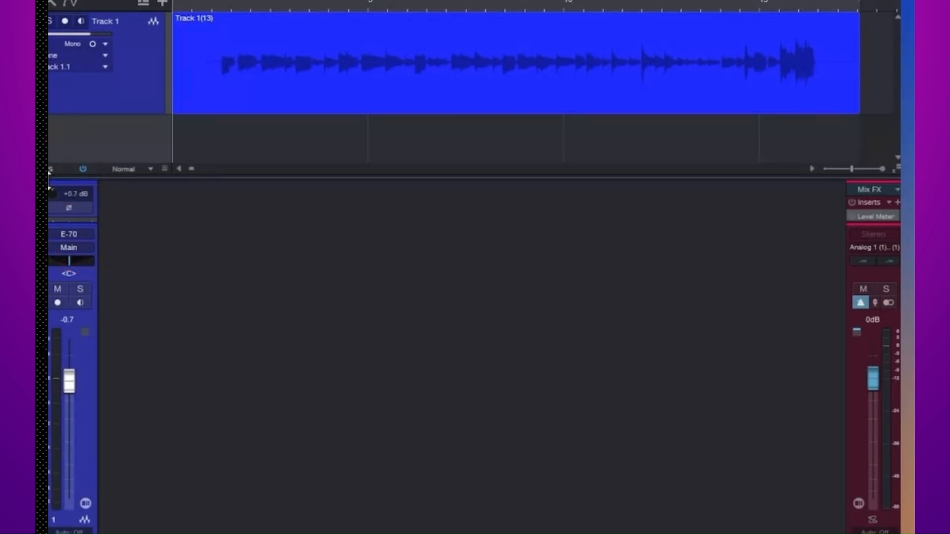
drag(49, 170, 49, 169)
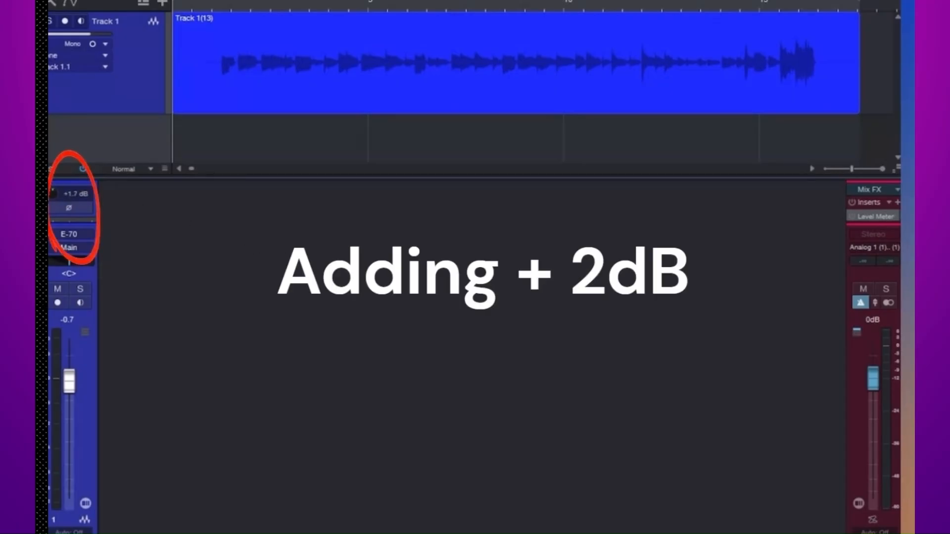
Set the track's console gain to +2.0 dB, raise it to +4.4 dB during playback while checking the meters, and stop playback
double_click(70, 193)
key(space)
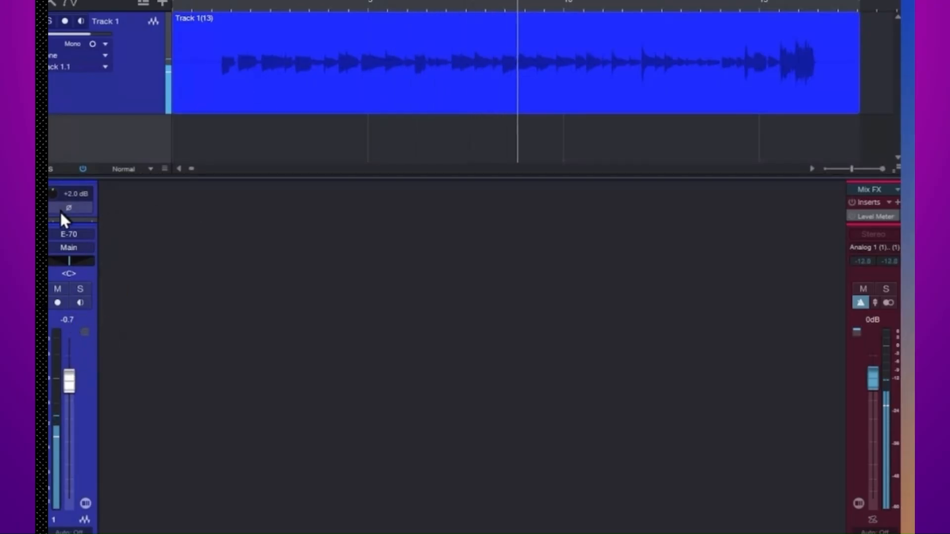
mouse_move(52, 194)
mouse_down()
mouse_move(51, 168)
mouse_move(50, 187)
mouse_up()
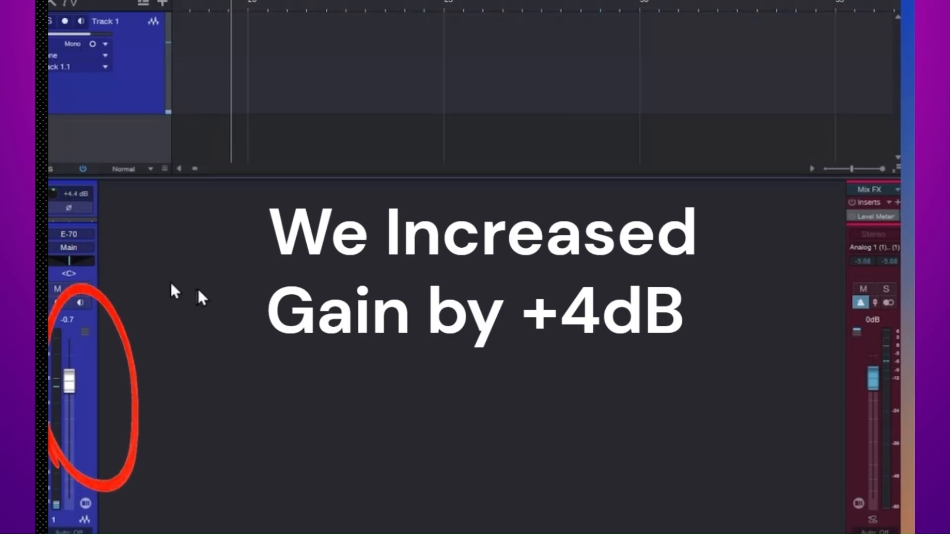
key(space)
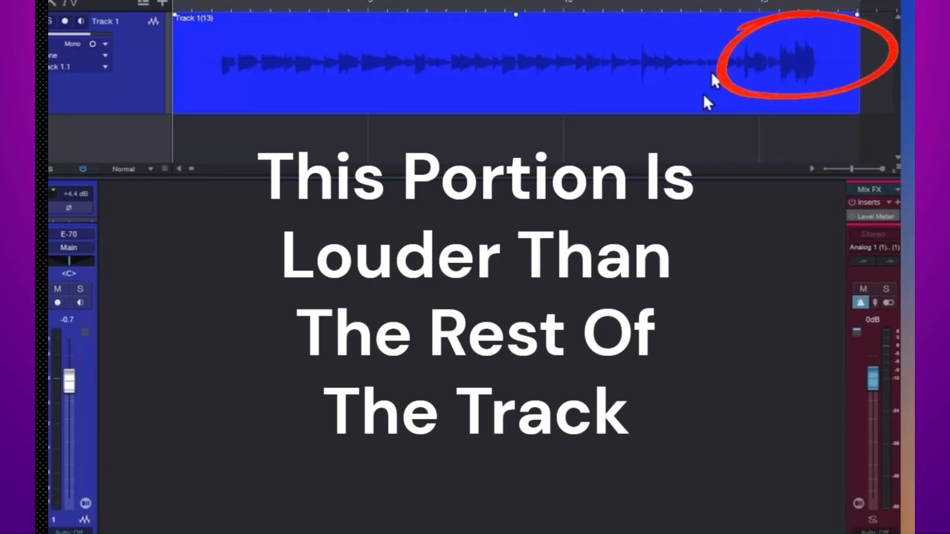
Enable the Gain Envelope on the Track 1(13) audio event
right_click(553, 73)
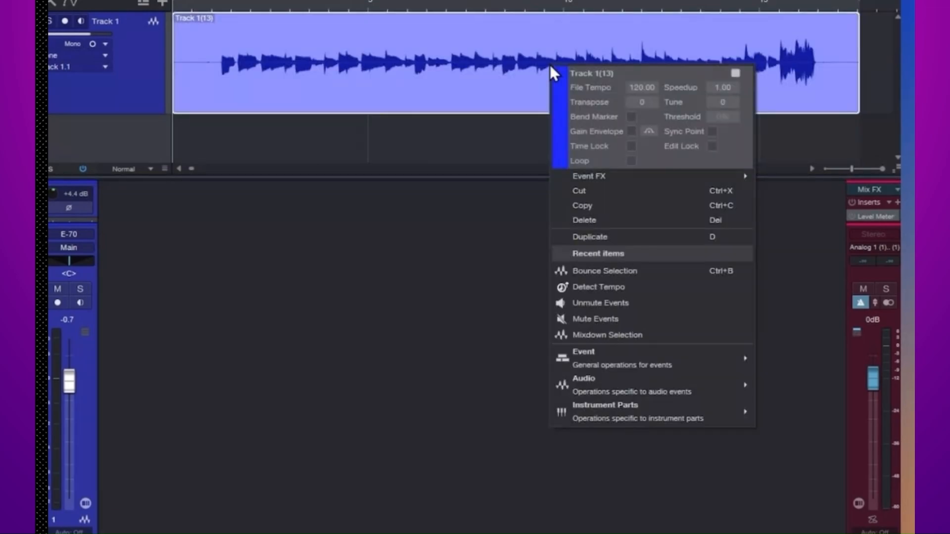
click(630, 131)
click(487, 163)
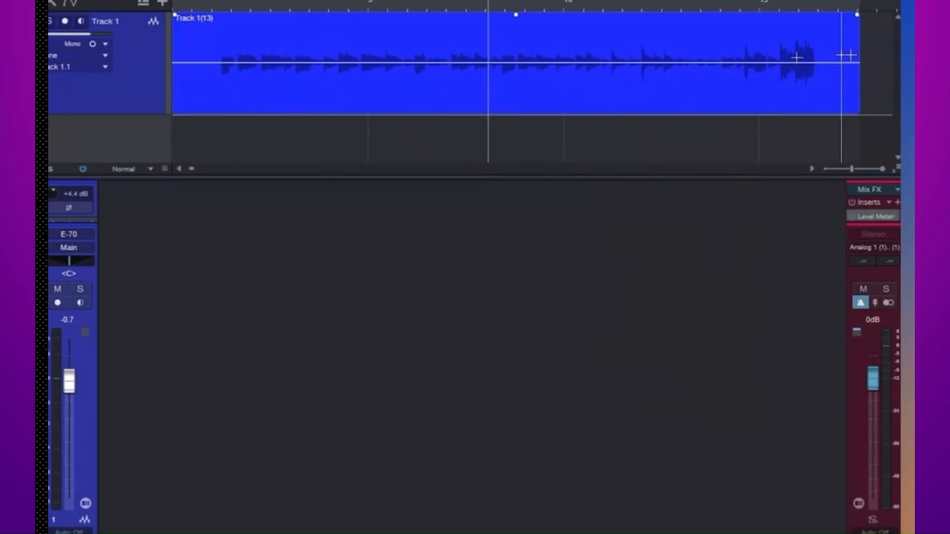
Add three gain envelope points in the early part of the Track 1(13) event and try trimming the section between them
click(335, 63)
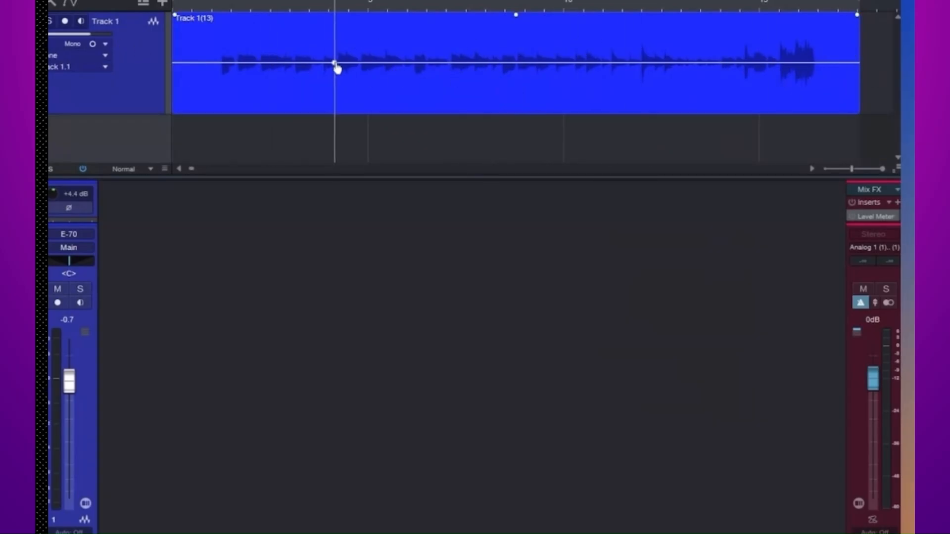
click(387, 63)
mouse_move(350, 67)
mouse_down()
mouse_move(348, 94)
mouse_move(351, 71)
mouse_up()
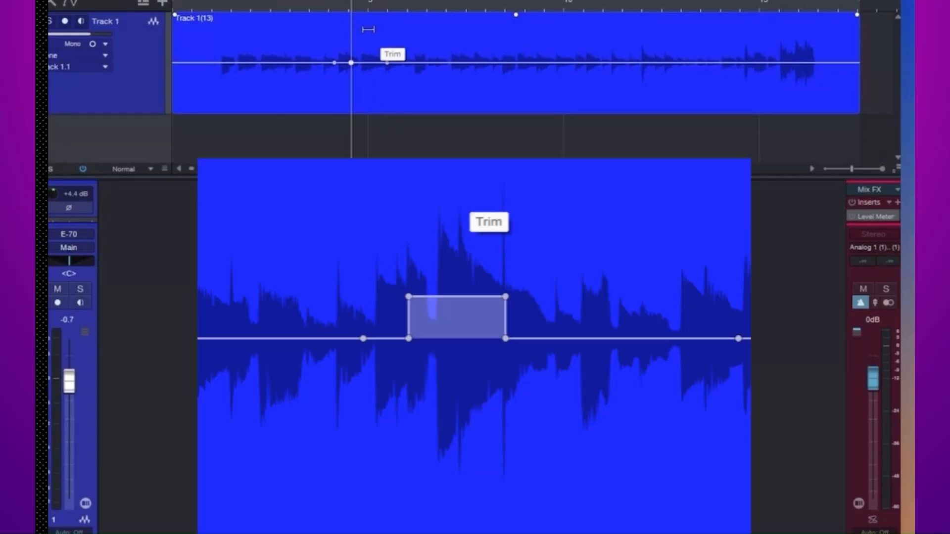
click(369, 29)
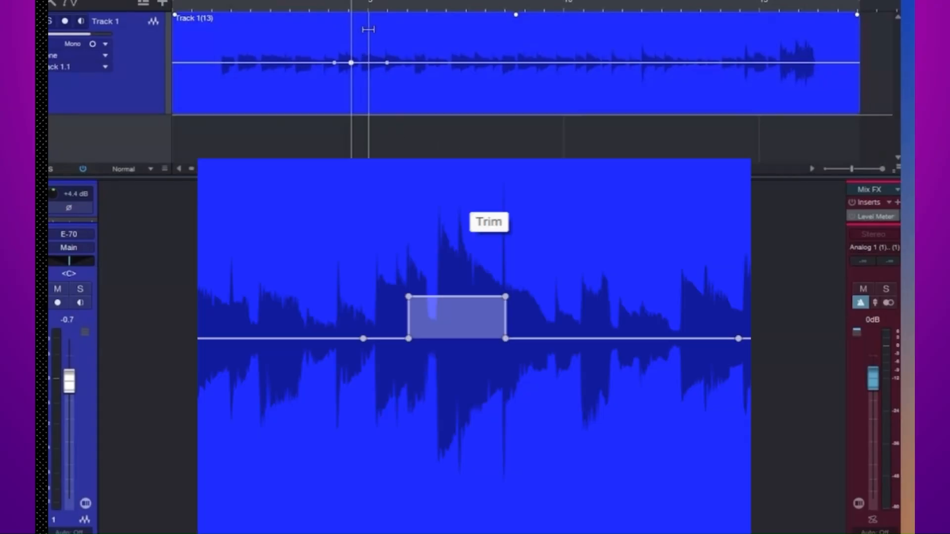
mouse_move(368, 30)
mouse_down()
mouse_move(366, 5)
mouse_move(362, 29)
mouse_up()
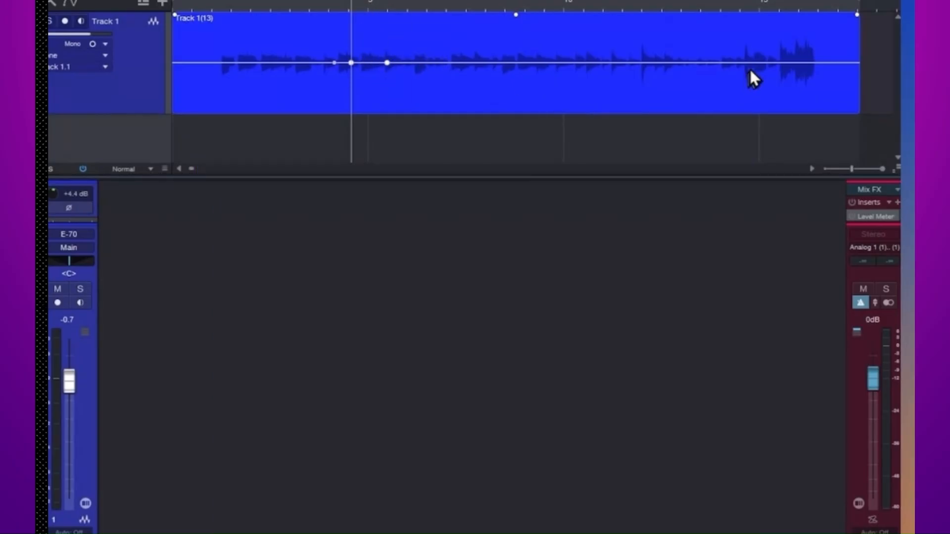
Add three more gain envelope points through the middle of the Track 1(13) event
click(474, 63)
click(540, 63)
click(583, 63)
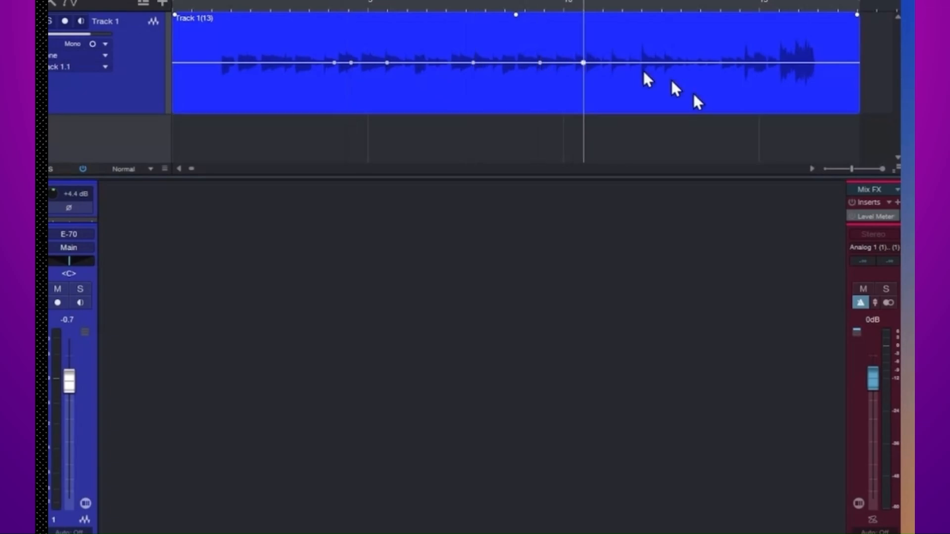
Add gain envelope points on both sides of the event's loud final section and trim that section's gain down slightly
click(774, 62)
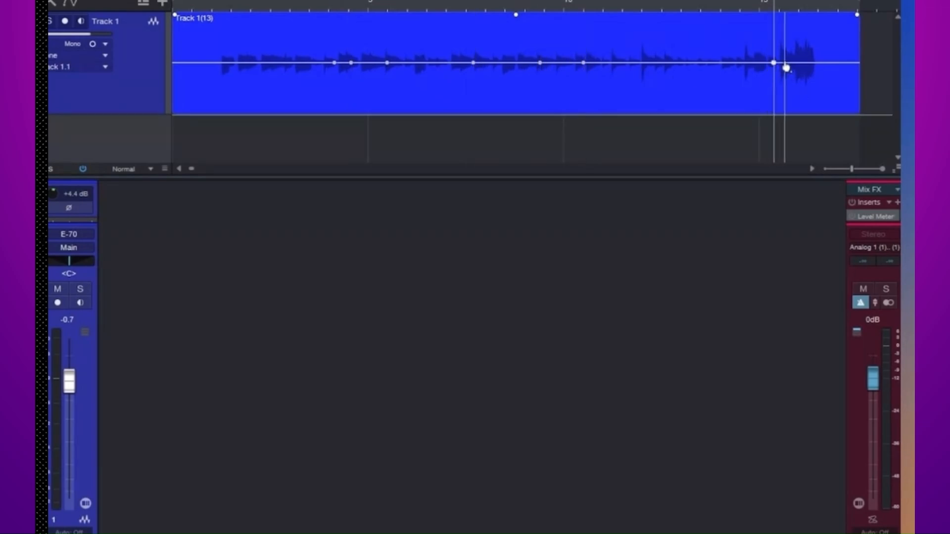
click(832, 63)
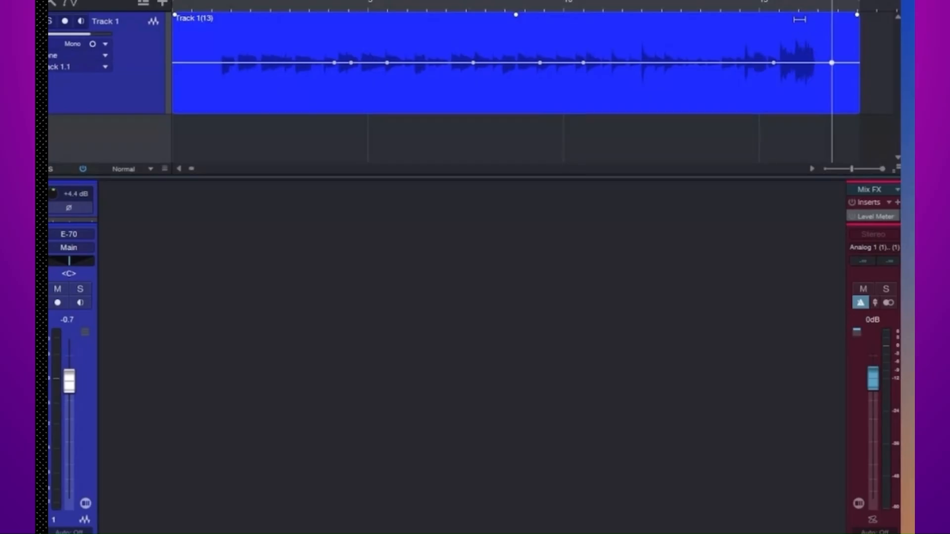
drag(800, 21, 799, 30)
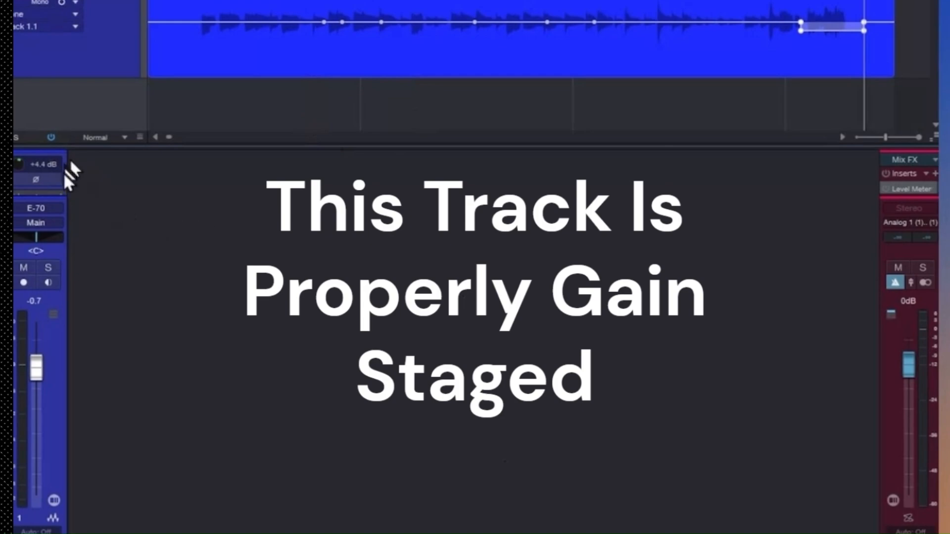
Enlarge the console's inserts area, browse the effects, and insert PreSonus Pro EQ on Track 1
drag(52, 194, 51, 251)
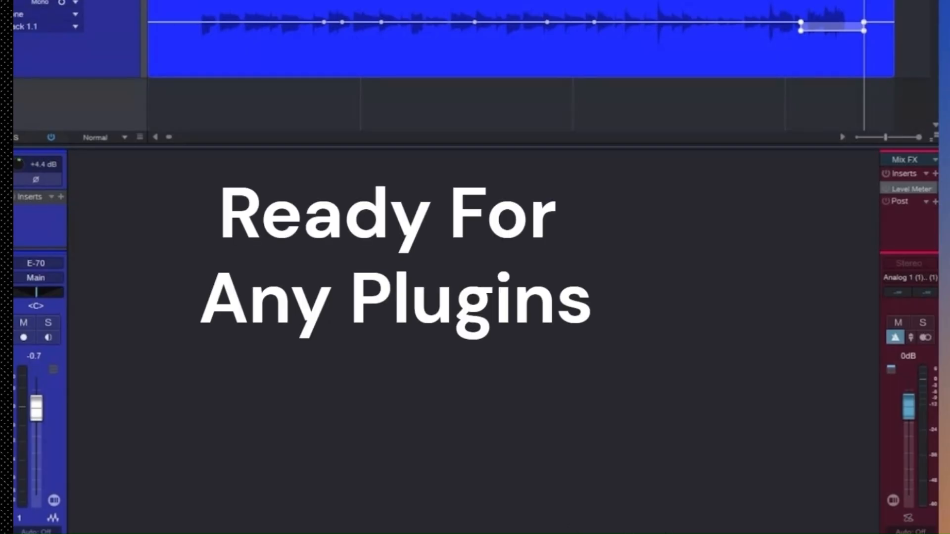
click(895, 533)
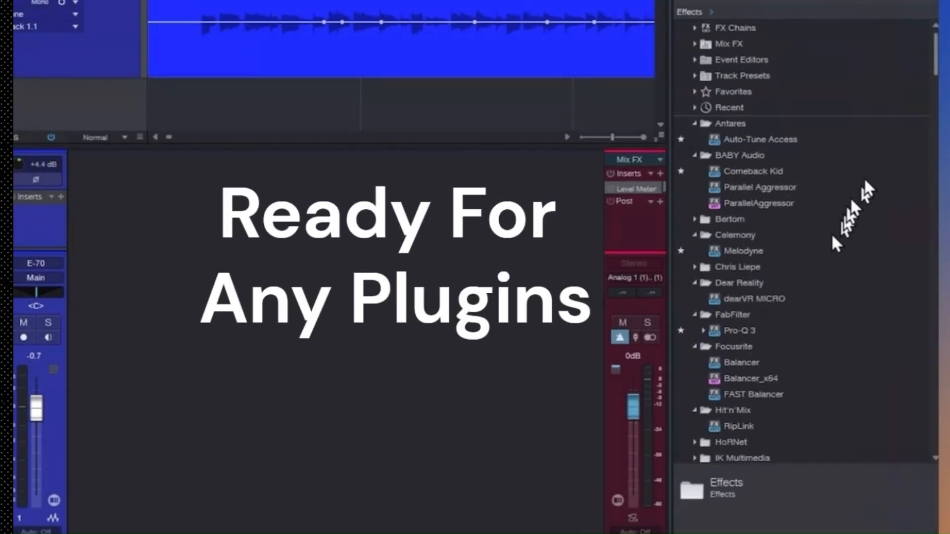
drag(935, 47, 913, 278)
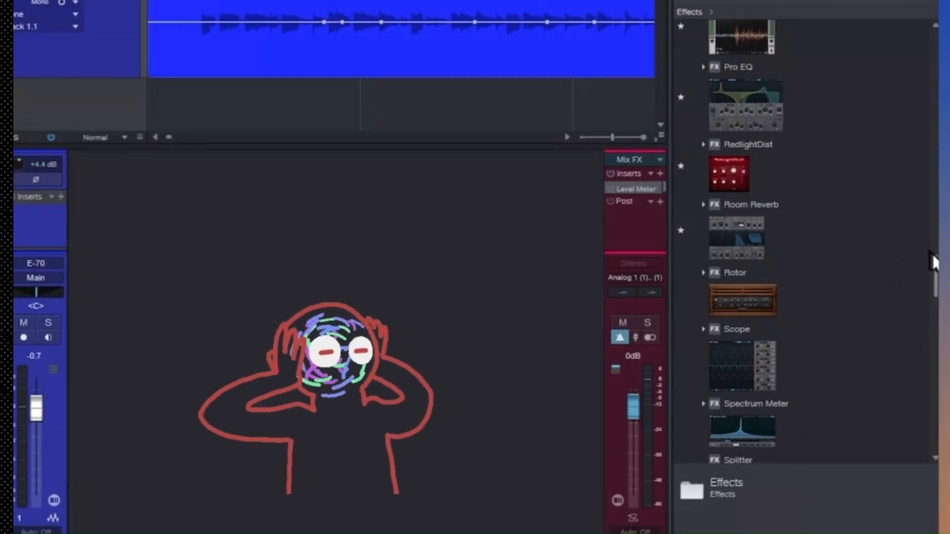
scroll(931, 251, up, 3)
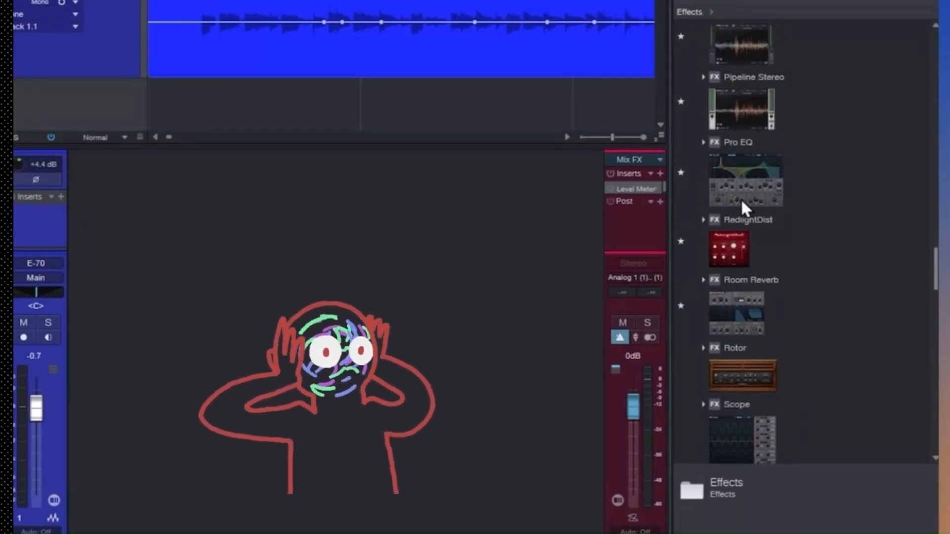
drag(741, 198, 16, 212)
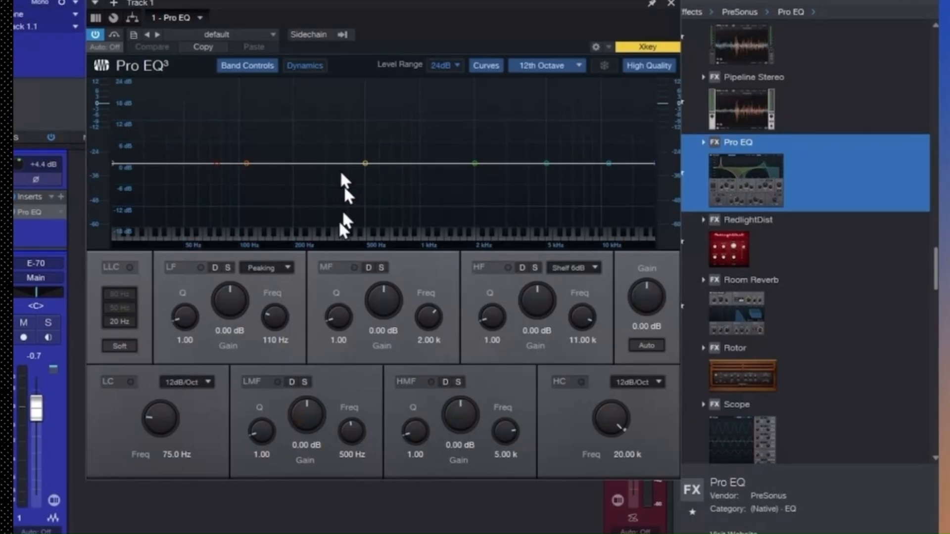
Load the Instruments preset Gtr - Clear Acoustic in Pro EQ and turn on Auto gain
click(273, 35)
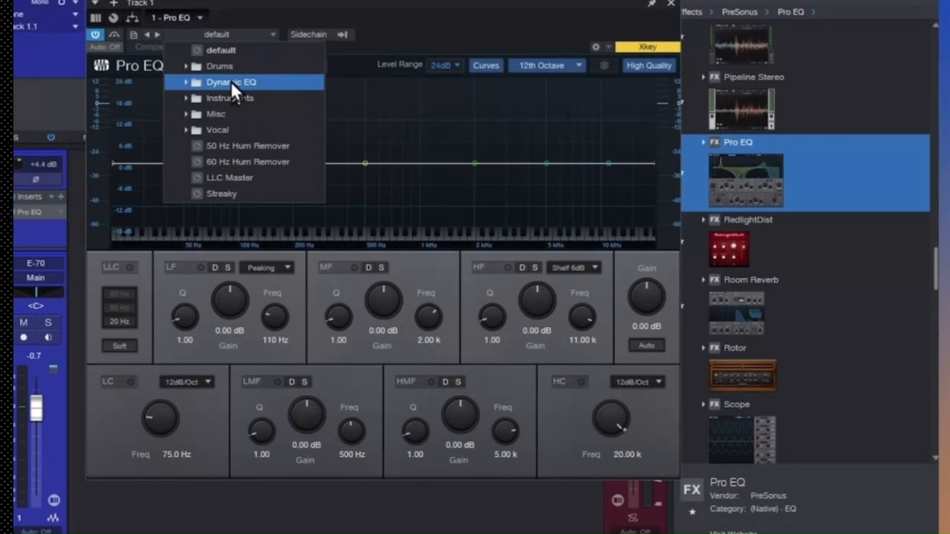
click(229, 98)
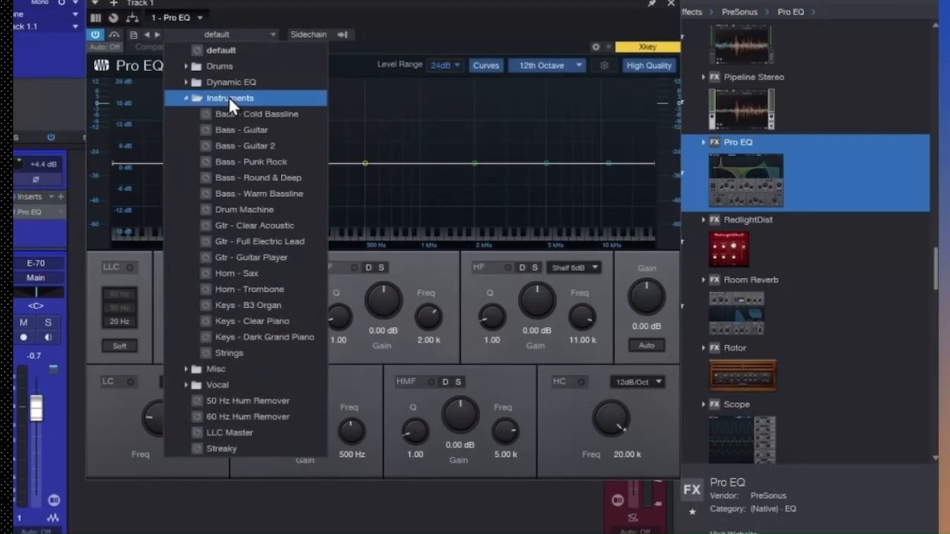
click(250, 225)
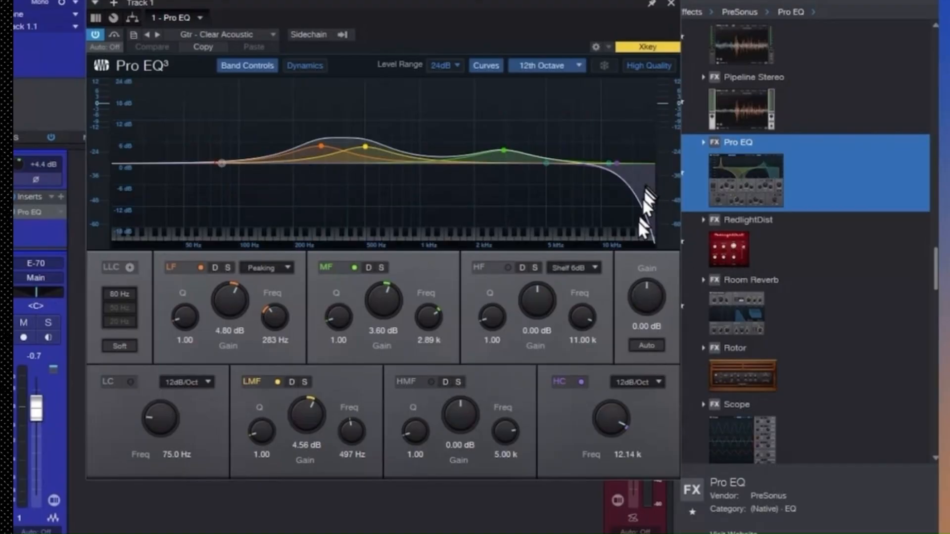
click(642, 346)
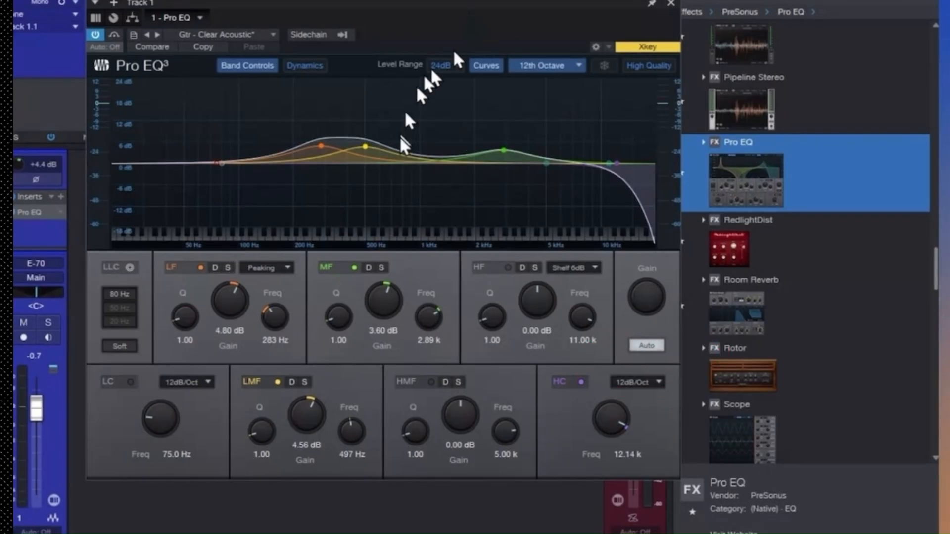
During playback, boost Pro EQ's LMF band to 24.00 dB at 536 Hz and MF to 14.68 dB at 2.74 kHz, and enable Auto gain
key(space)
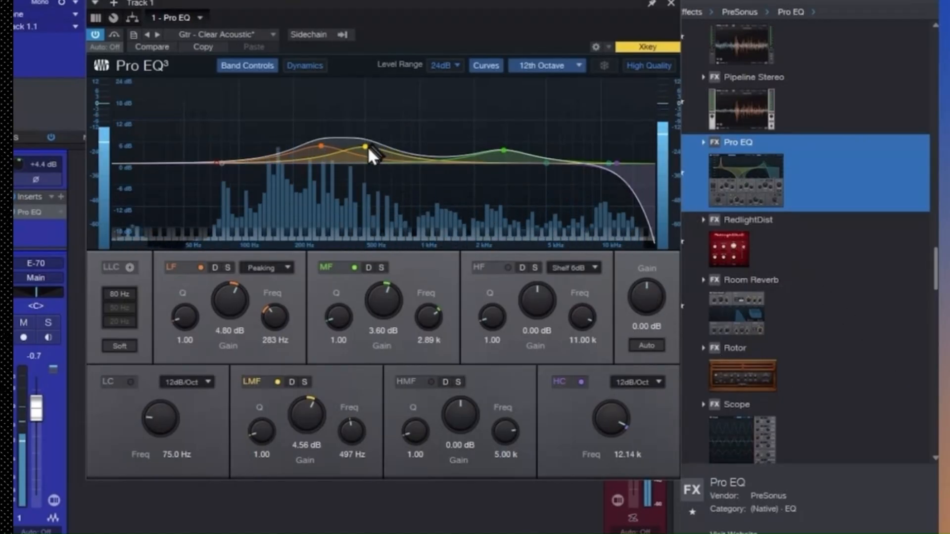
drag(366, 146, 376, 72)
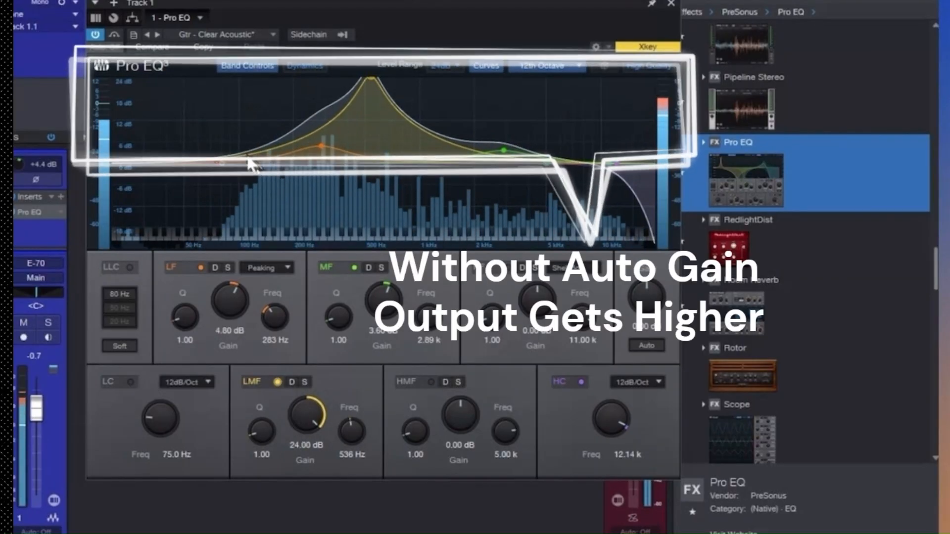
drag(503, 150, 499, 110)
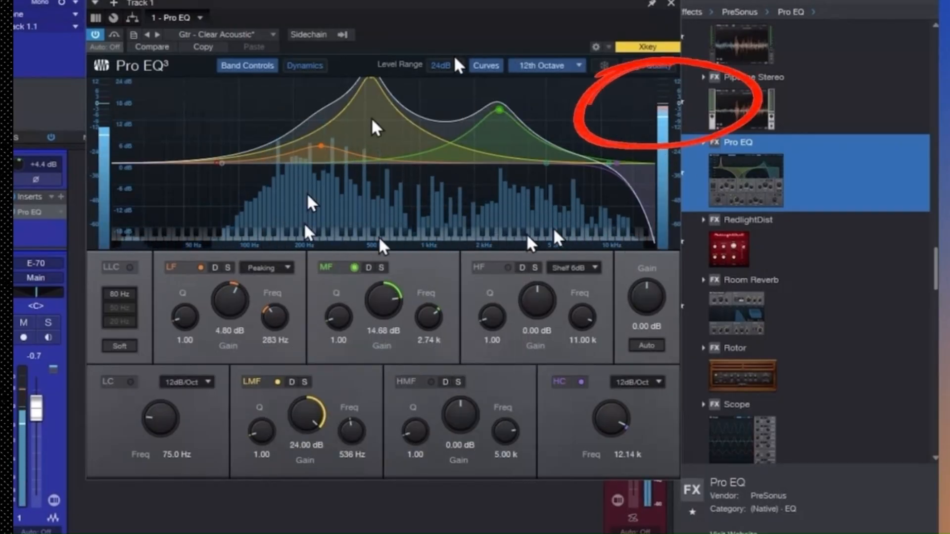
click(649, 342)
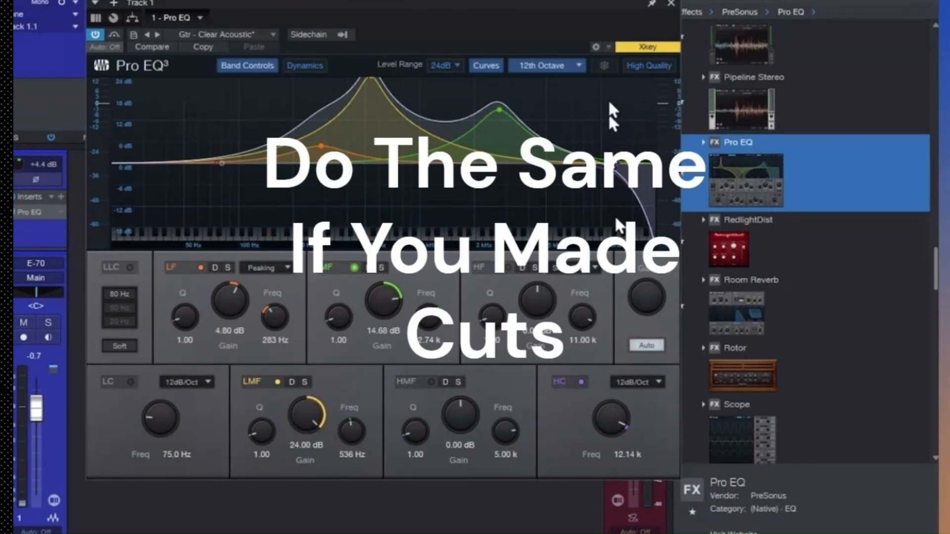
click(670, 4)
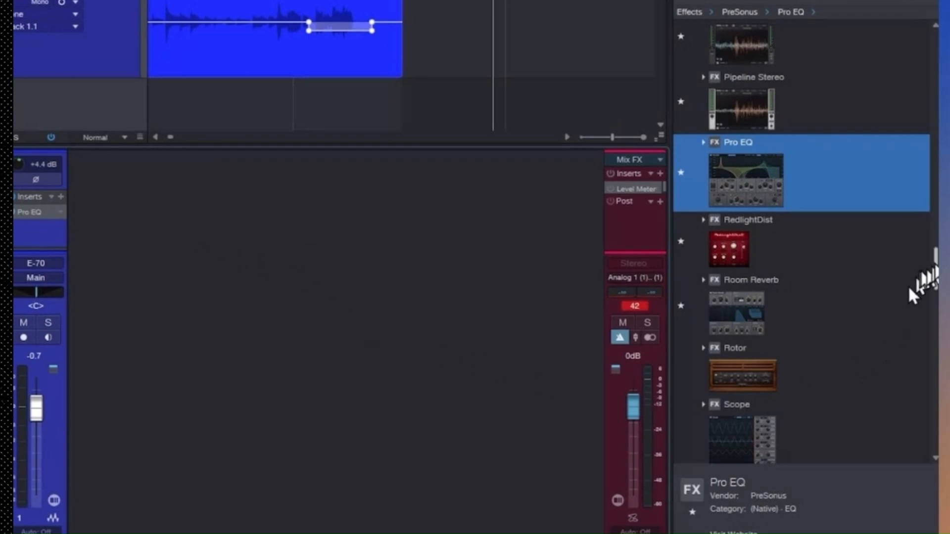
Insert the PreSonus Compressor after Pro EQ on Track 1 and close its window
drag(937, 267, 928, 153)
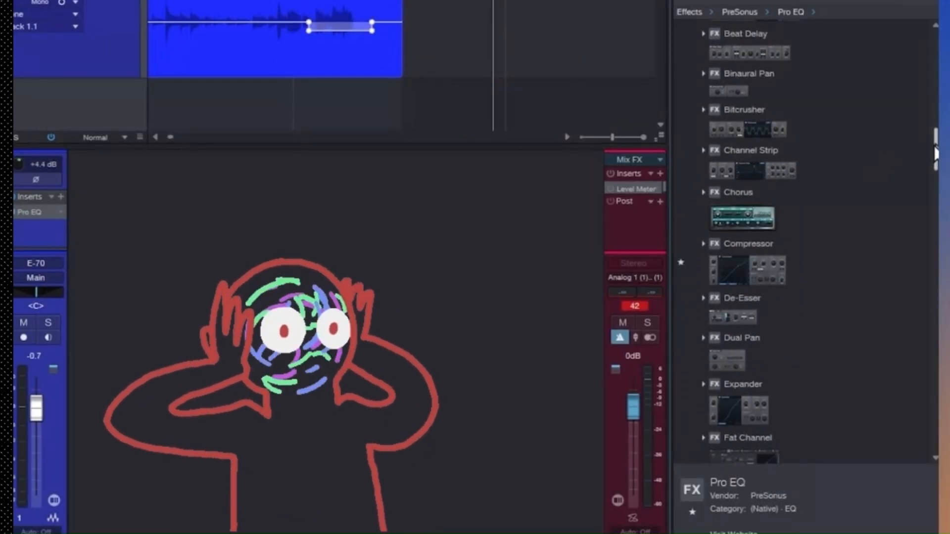
drag(935, 148, 934, 151)
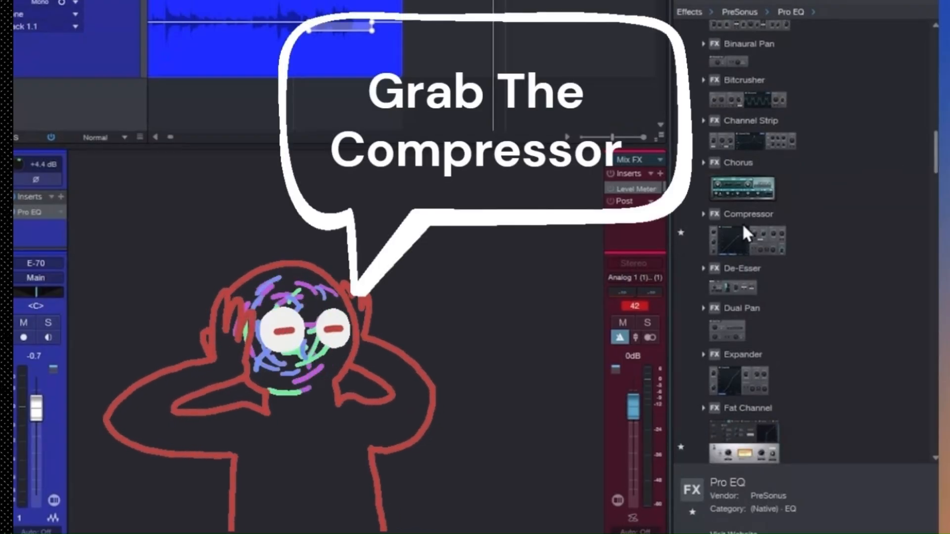
drag(742, 223, 35, 238)
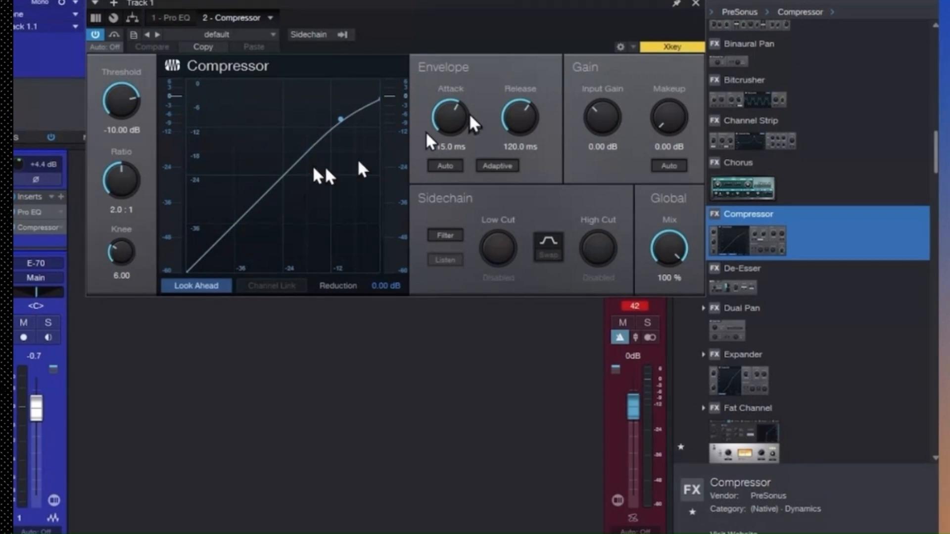
click(696, 4)
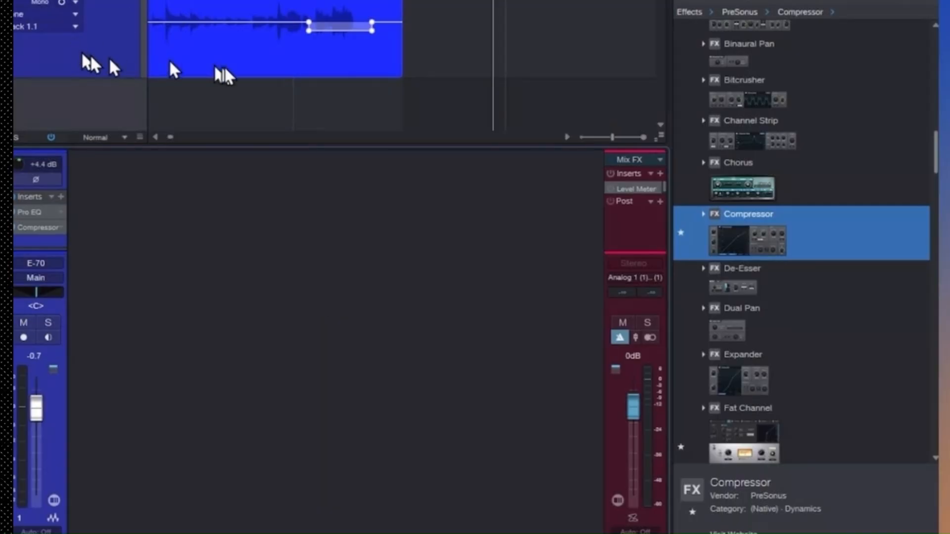
Reopen Track 1's Pro EQ to review its Auto gain and output level, and close it
click(34, 209)
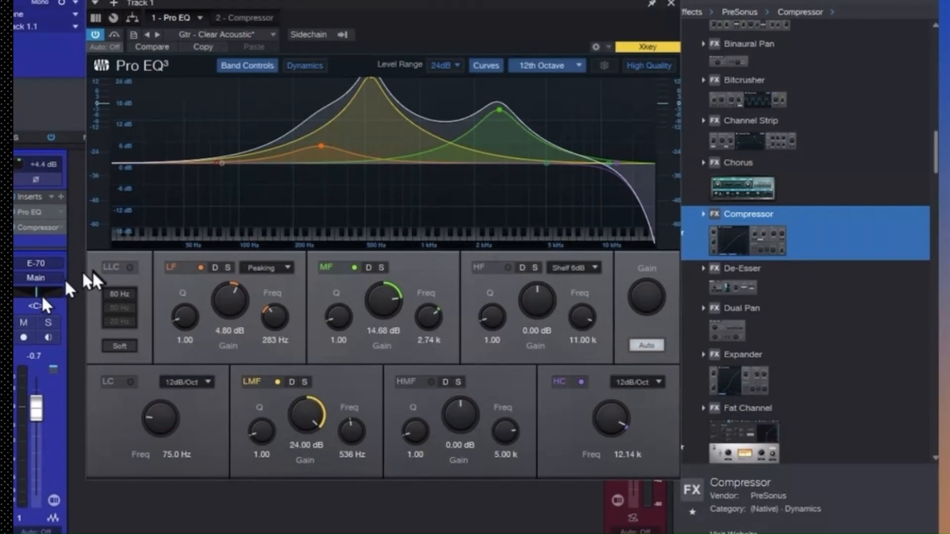
click(671, 2)
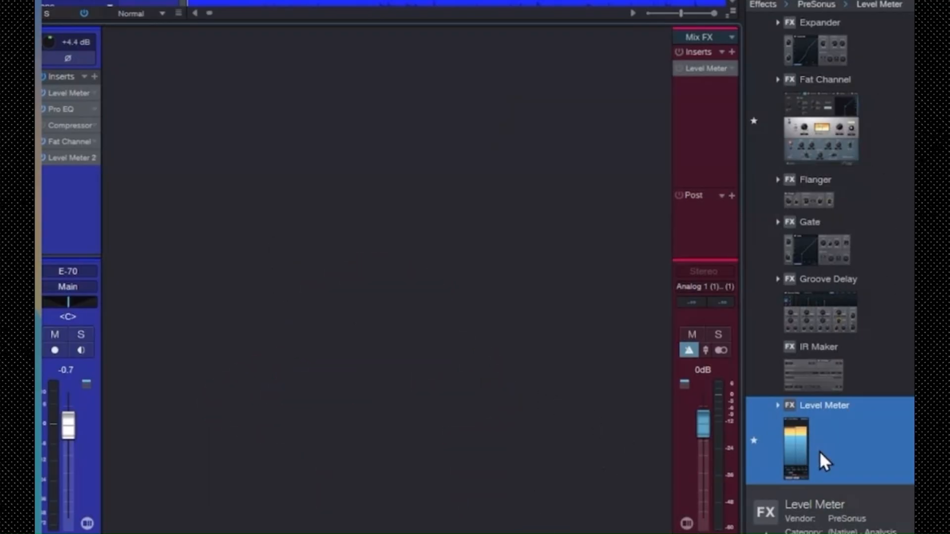
Open Track 1's first Level Meter, position its window beside the channel, and turn off Peak Hold during playback
click(68, 94)
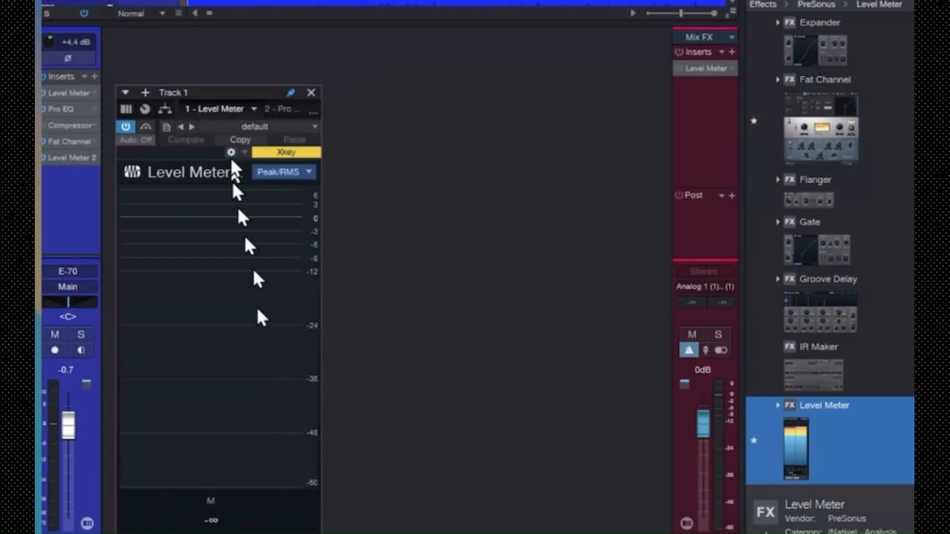
drag(227, 86, 227, 1)
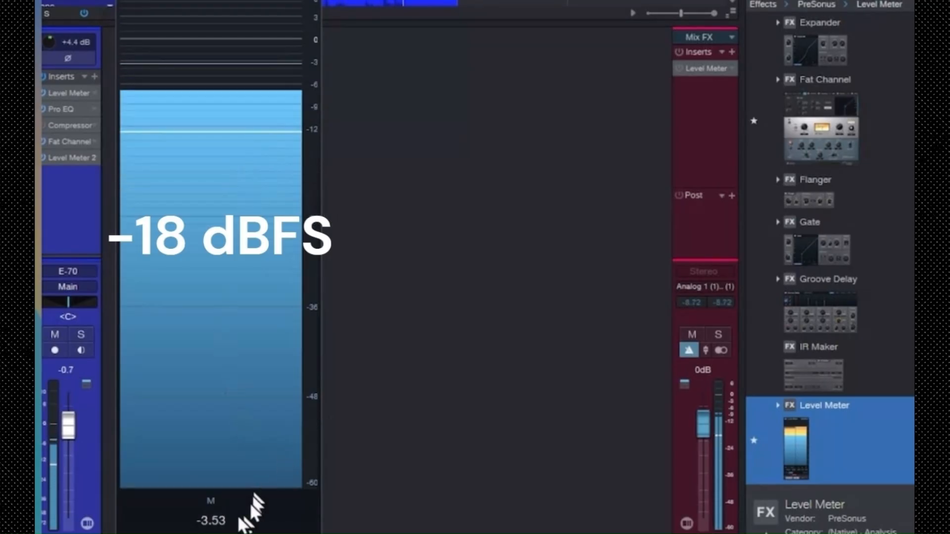
right_click(300, 434)
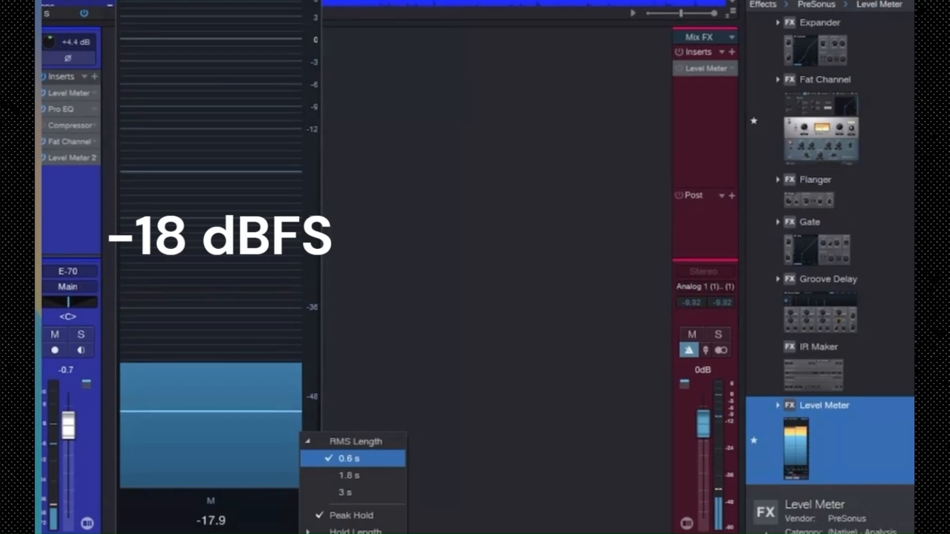
click(348, 515)
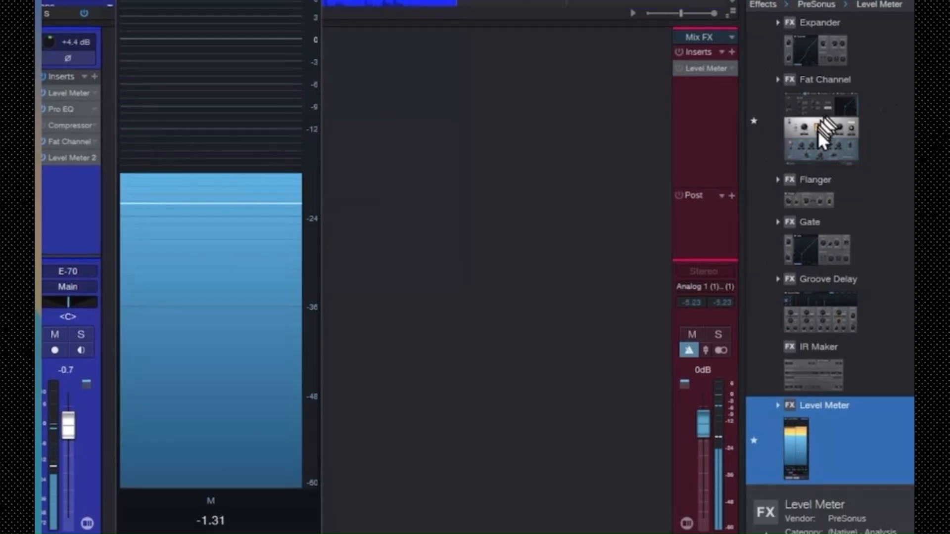
Open Track 1's Fat Channel and place it beside the Level Meter to compare its VU meter with the track's digital level
double_click(47, 143)
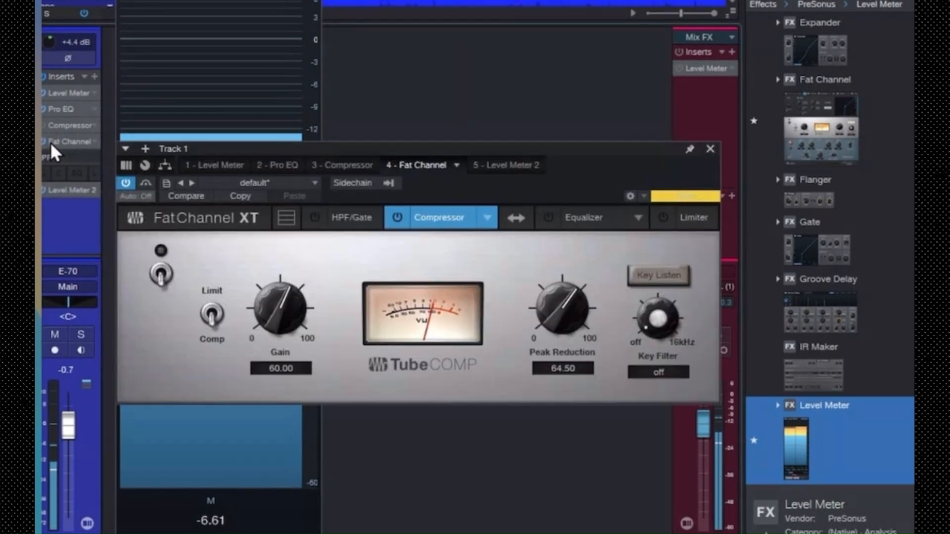
drag(424, 161, 570, 3)
drag(528, 34, 593, 0)
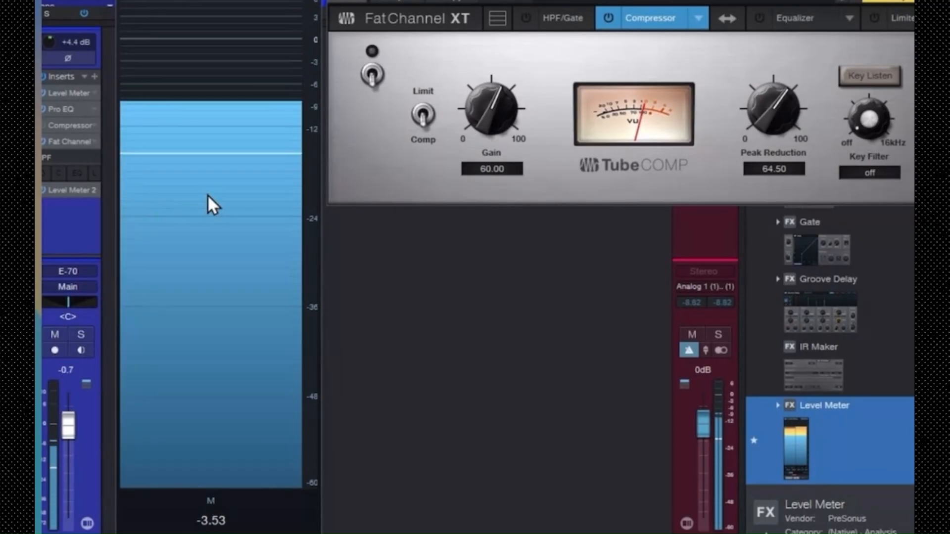
mouse_move(209, 194)
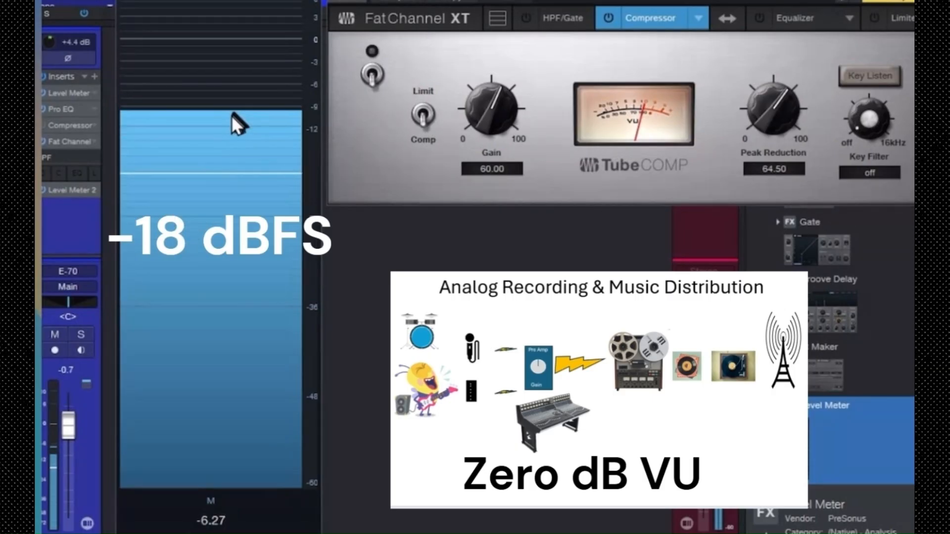
Compare Track 1's first Level Meter with the Fat Channel's VU meter and turn on its Tube compressor
mouse_move(215, 148)
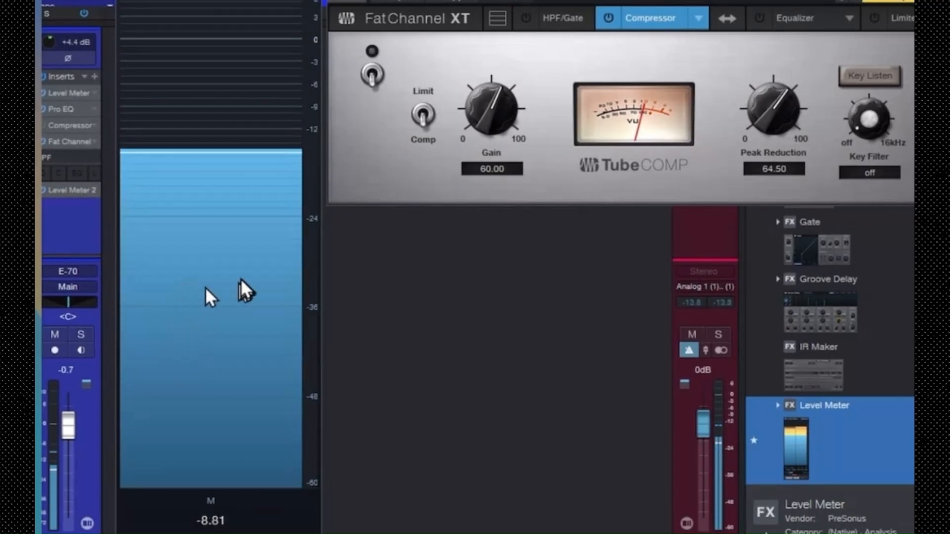
mouse_move(240, 278)
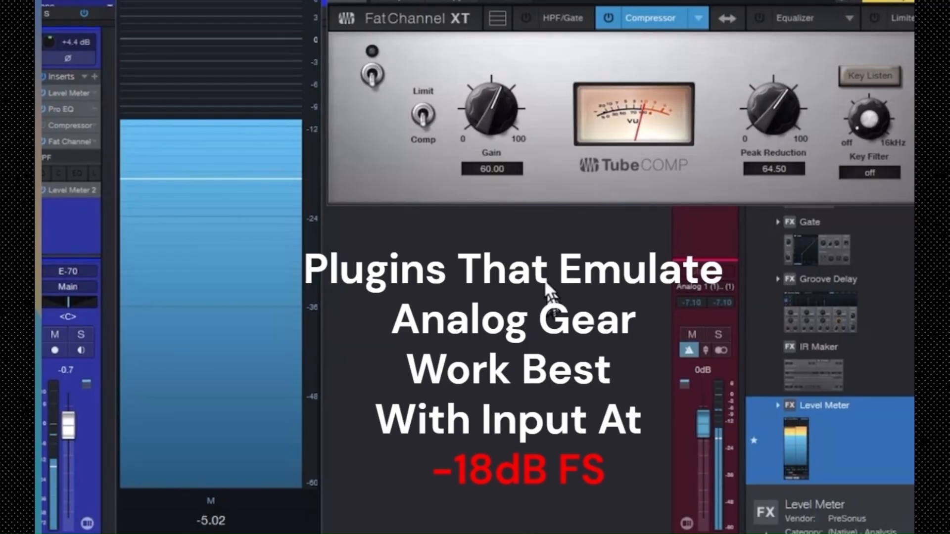
click(378, 70)
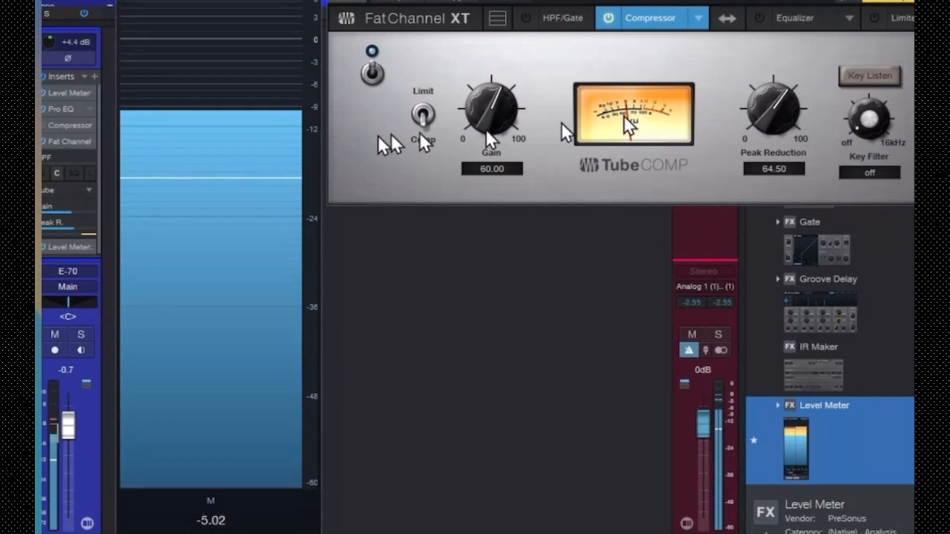
Raise Track 1's input gain to +9.4 dB and reset the clip indicator on the main output
drag(49, 44, 50, 37)
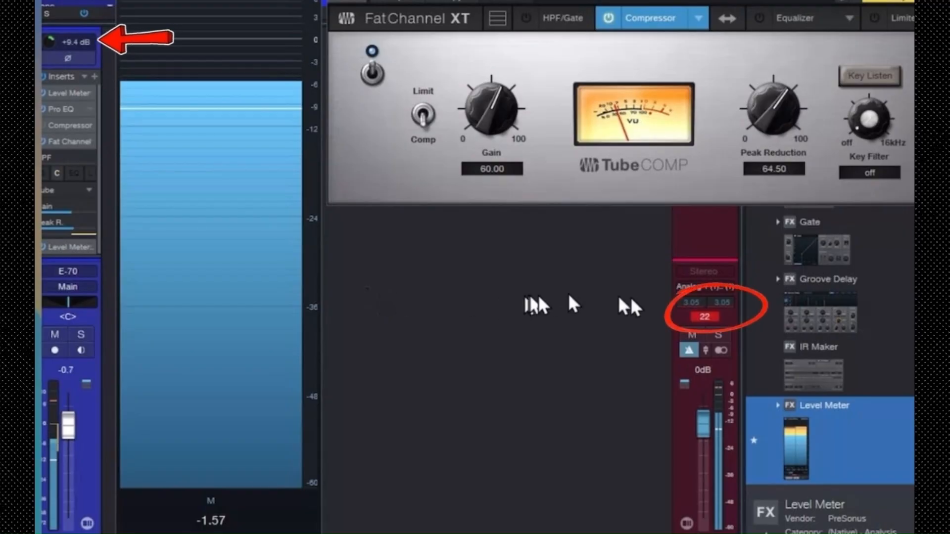
click(703, 317)
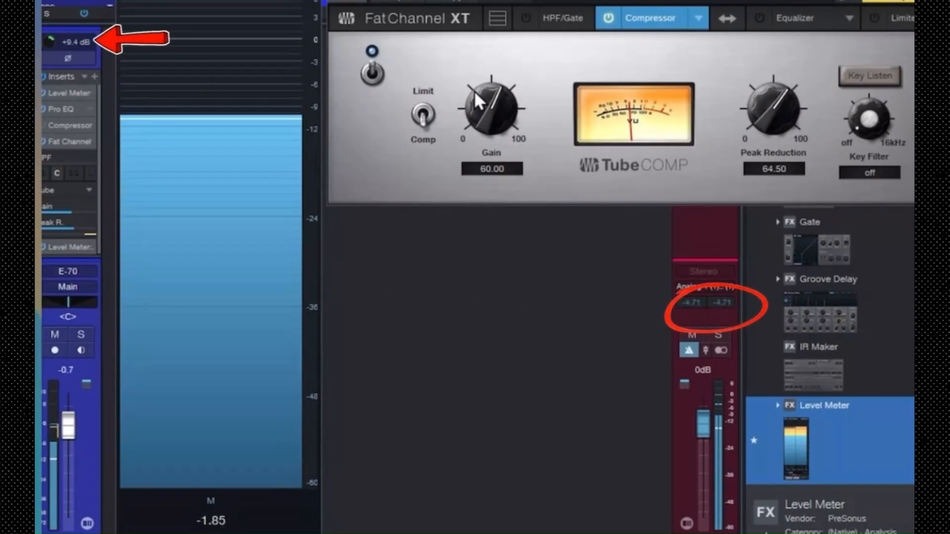
click(421, 113)
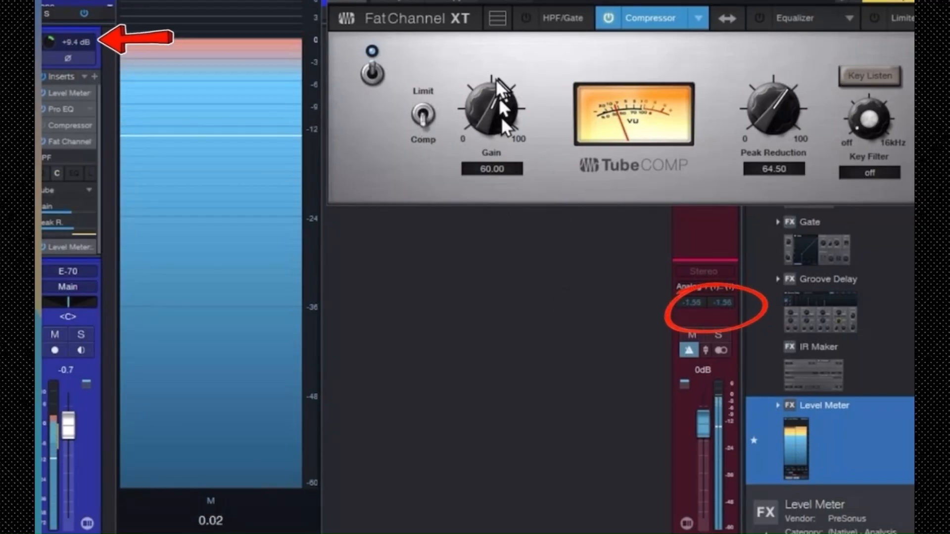
Collapse the Fat Channel insert's controls, open Track 1's Level Meter 2, and arrange the two meters on either side of the Fat Channel window
click(64, 138)
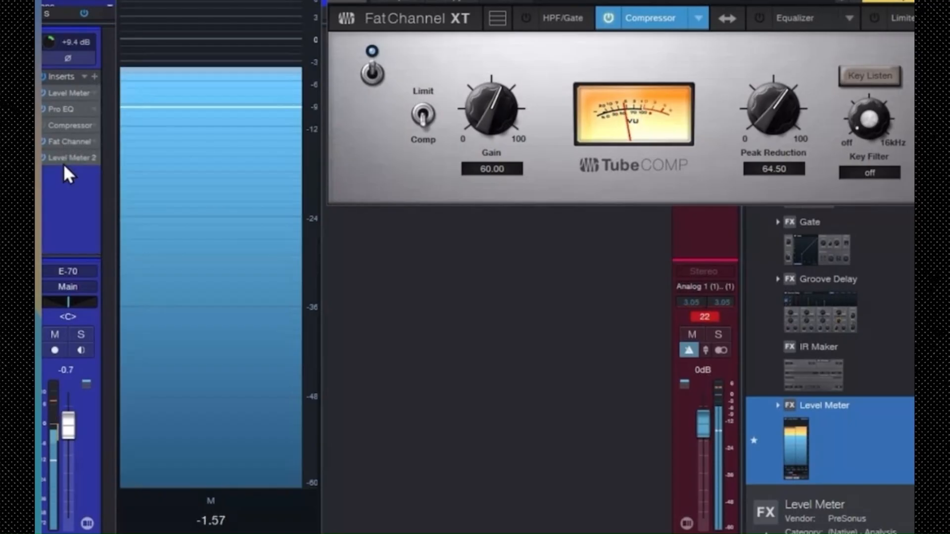
click(64, 159)
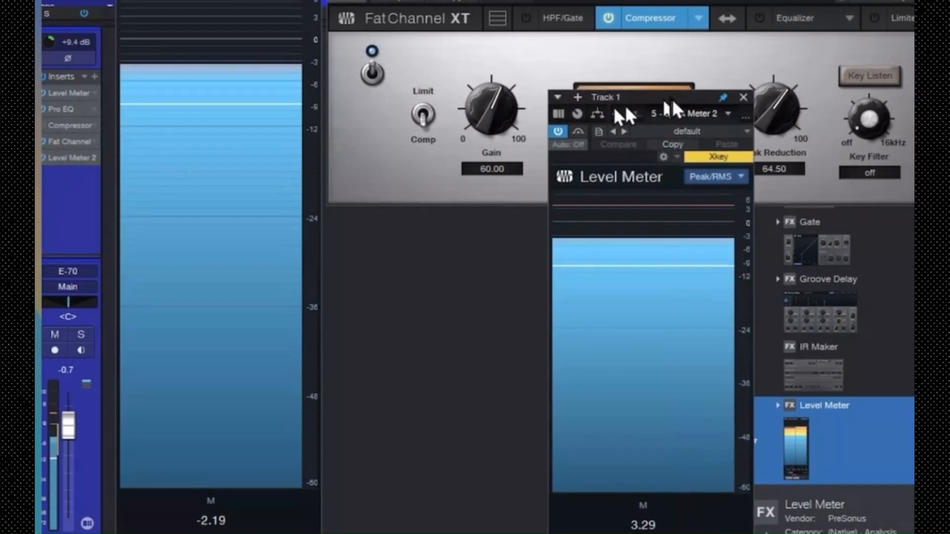
drag(669, 101, 865, 13)
drag(638, 0, 473, 257)
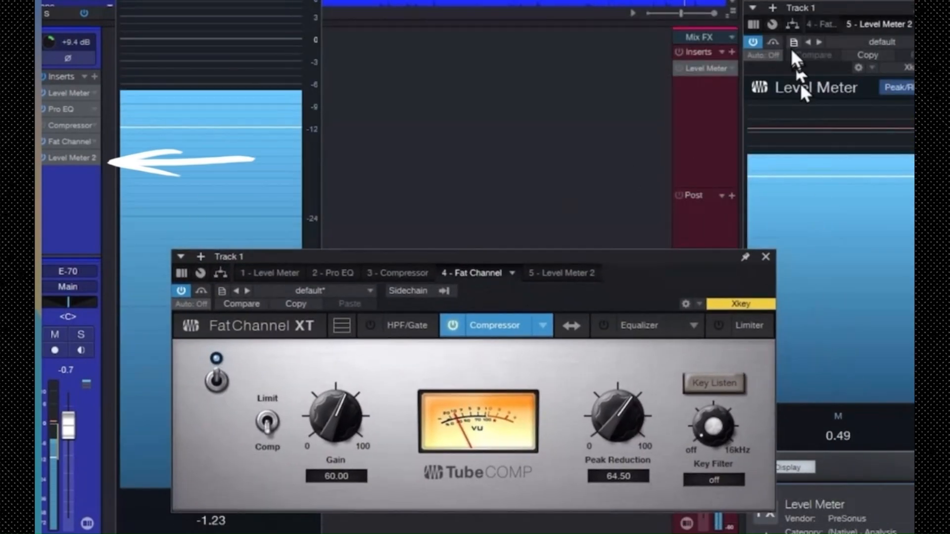
drag(874, 483, 873, 533)
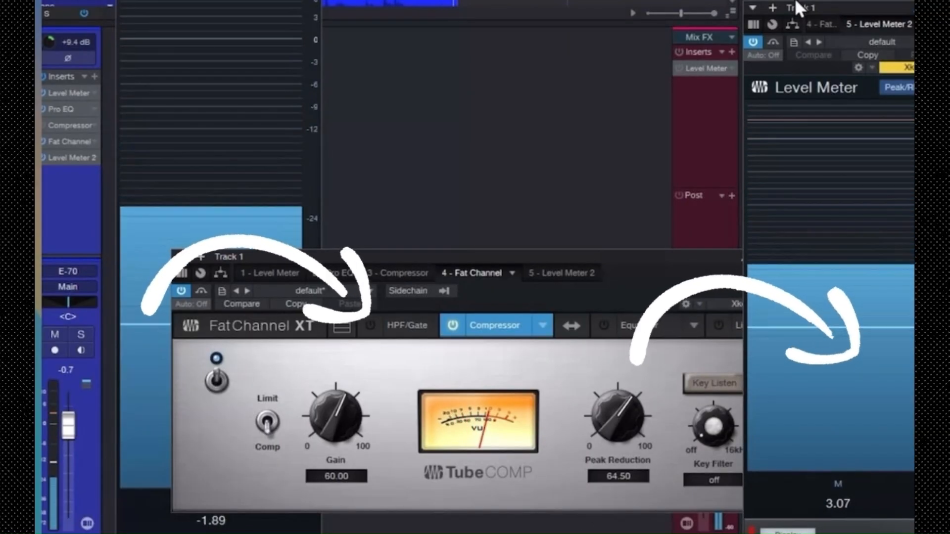
drag(797, 6, 792, 0)
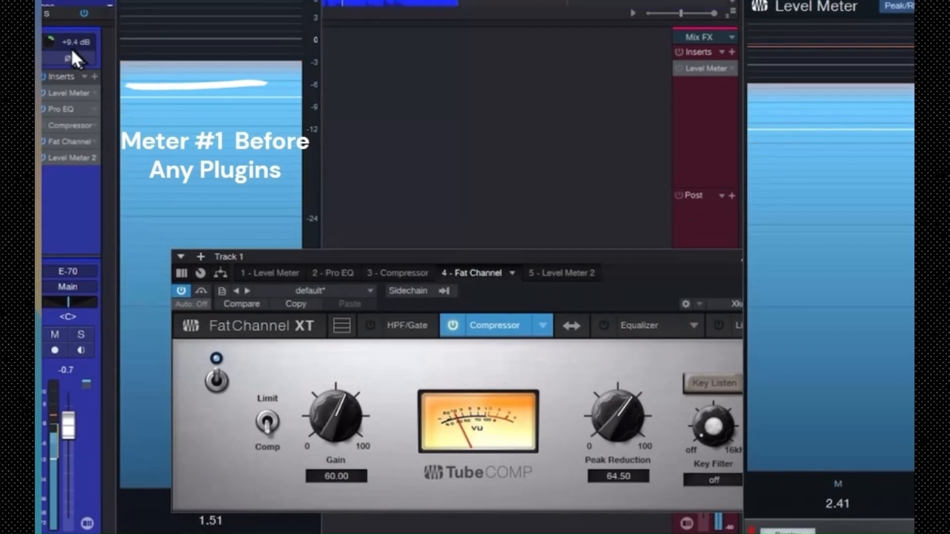
Lower Track 1's input gain to +2.5 dB and open its Pro EQ
drag(50, 38, 51, 54)
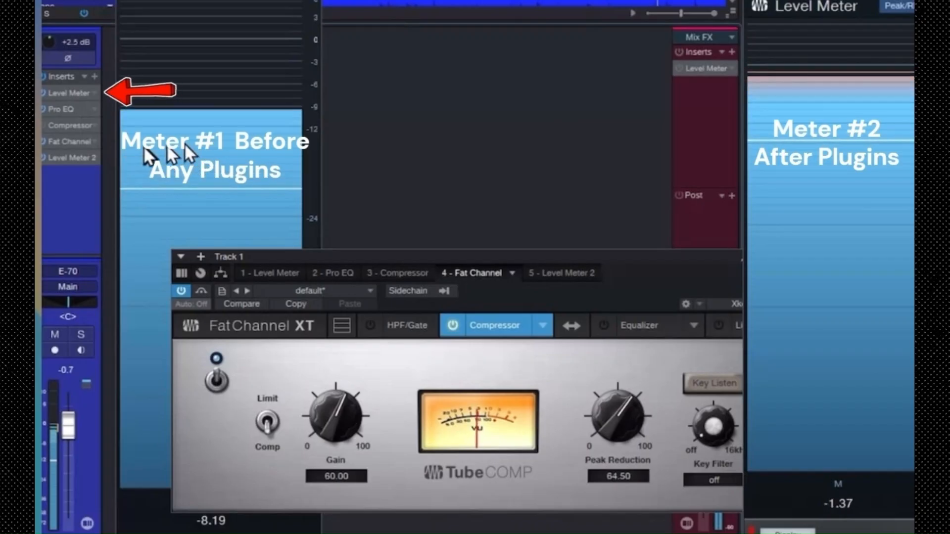
double_click(52, 107)
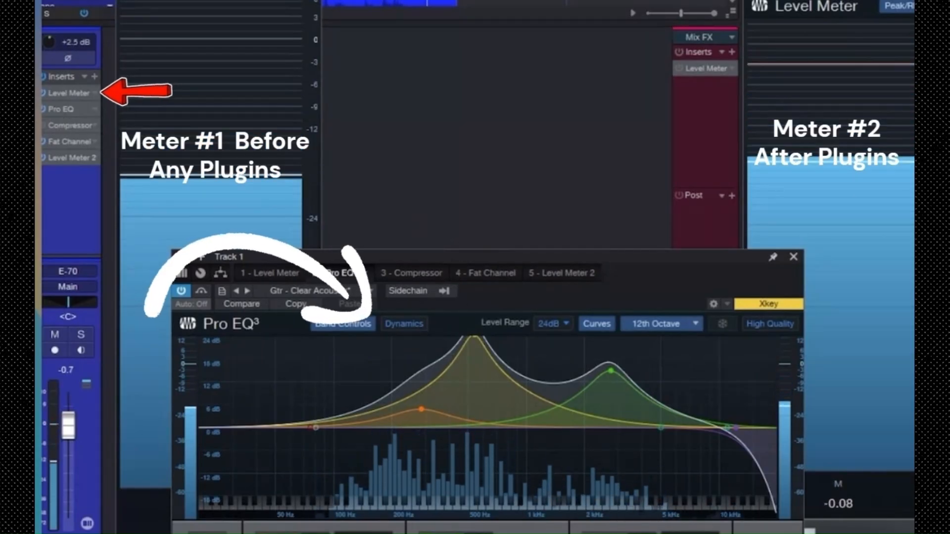
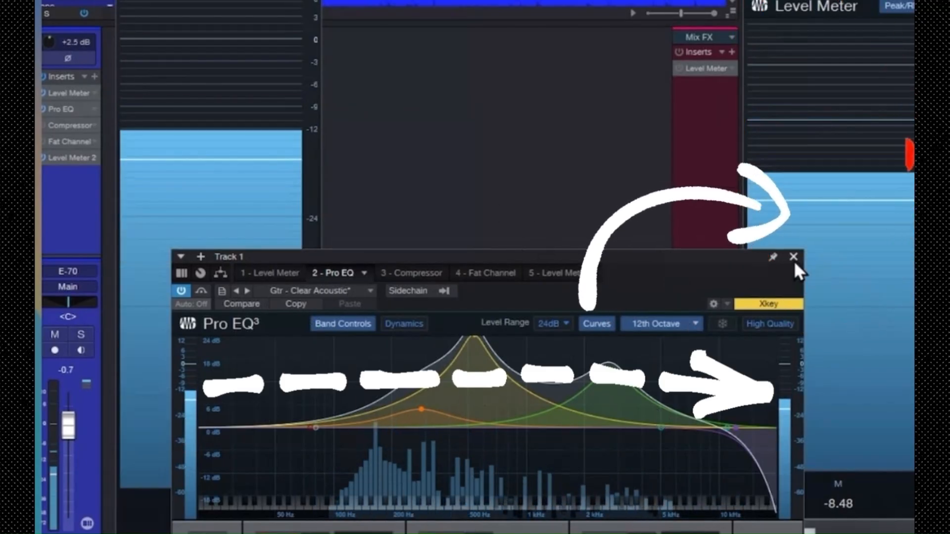
Close the Pro EQ, then enable Track 1's Fat Channel insert and open its controls
click(794, 257)
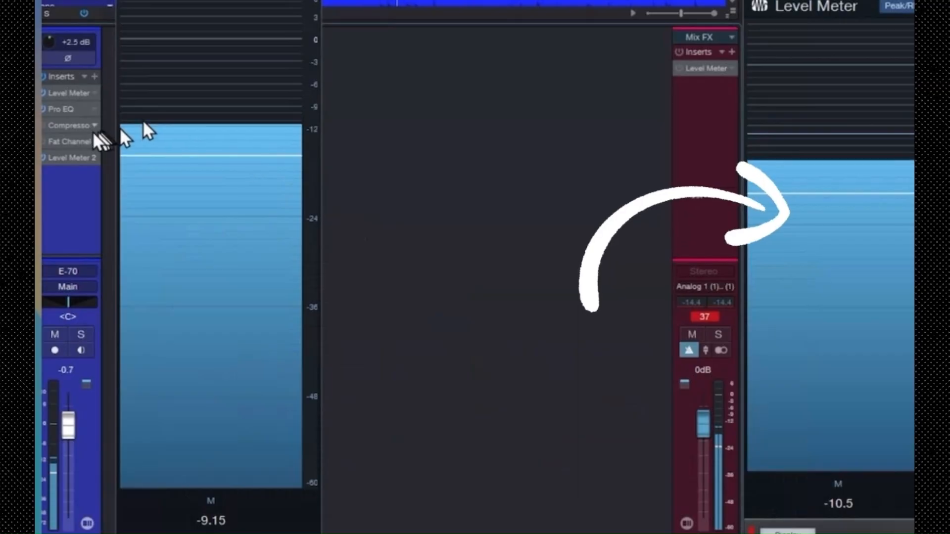
click(45, 144)
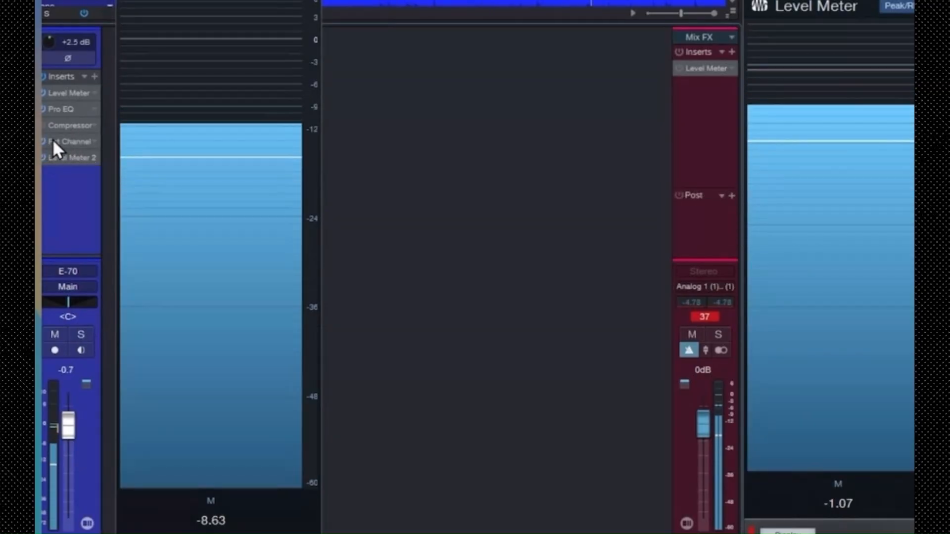
click(53, 140)
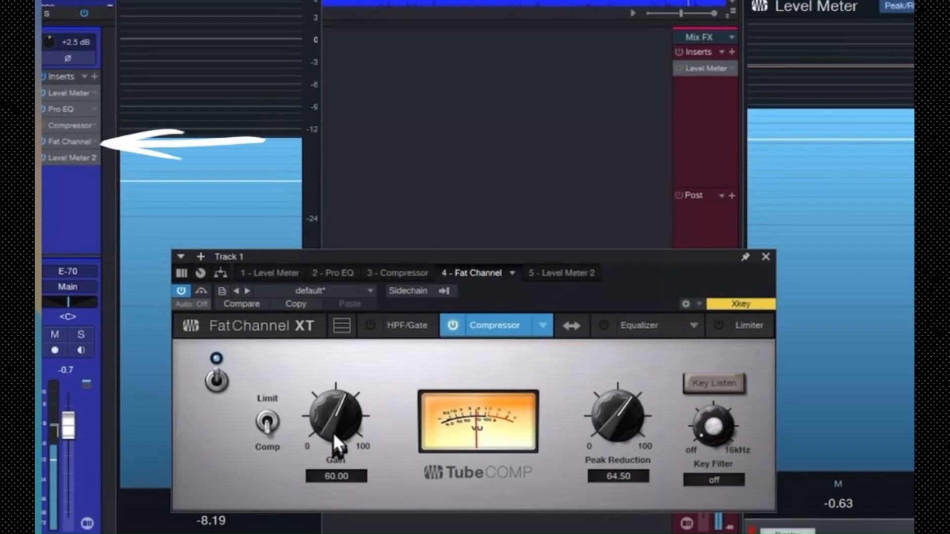
Try Tube compressor gains of 78.50, 65.00 and 49.50 against the before and after meters, and settle on 56.00
mouse_move(334, 428)
mouse_down()
mouse_move(333, 386)
mouse_move(335, 398)
mouse_up()
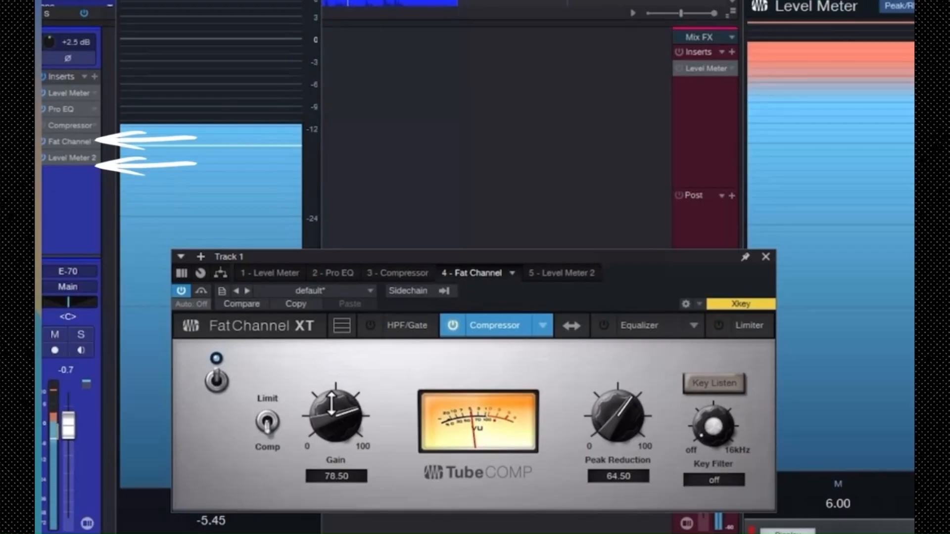
drag(332, 410, 331, 425)
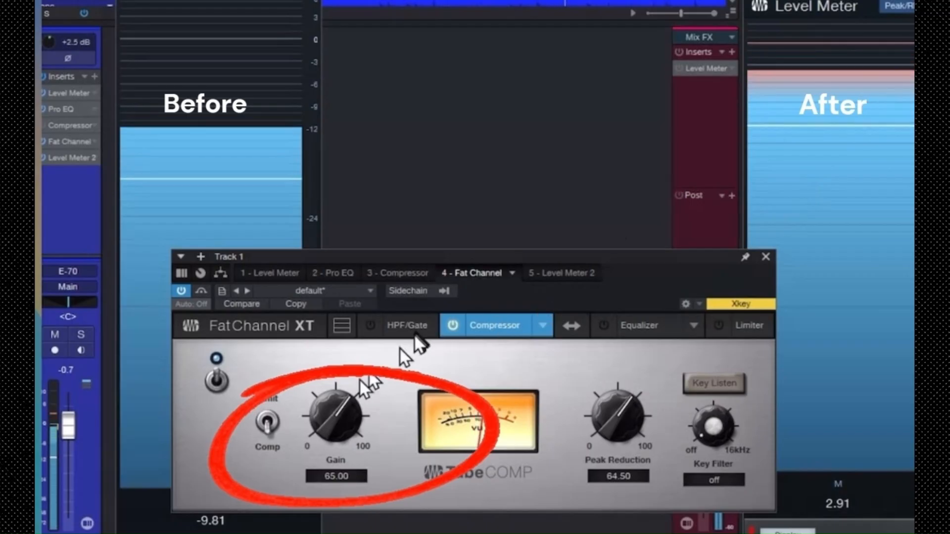
drag(335, 411, 335, 434)
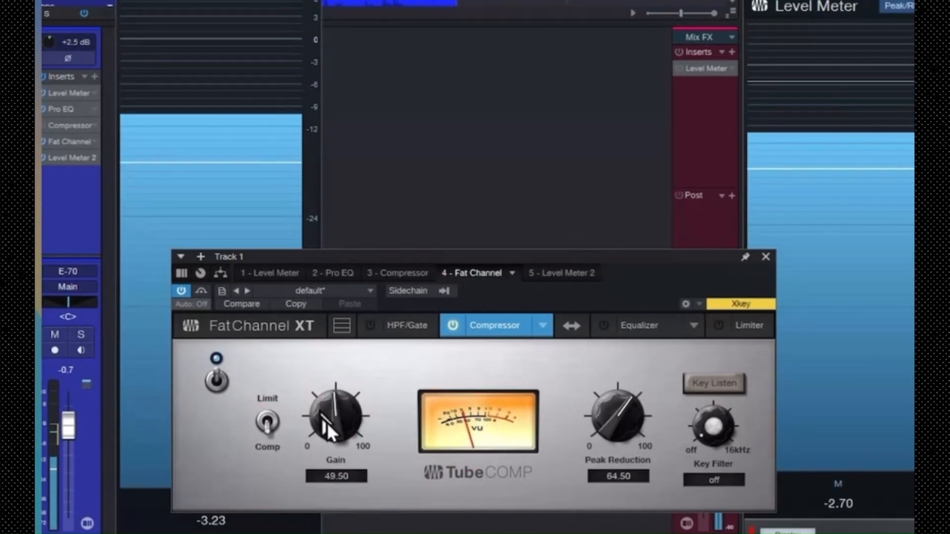
drag(327, 419, 328, 413)
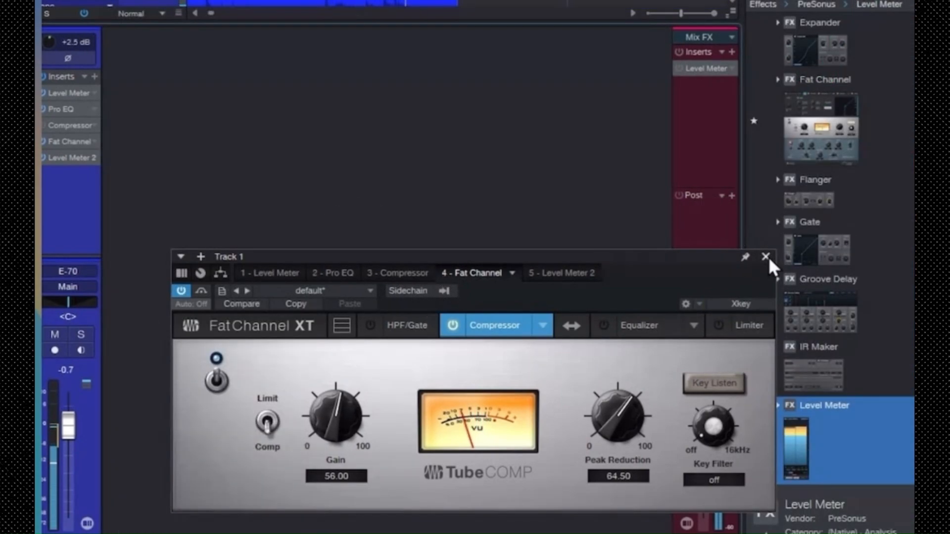
Close the Fat Channel window and reset the clip indicator on the main output
click(768, 257)
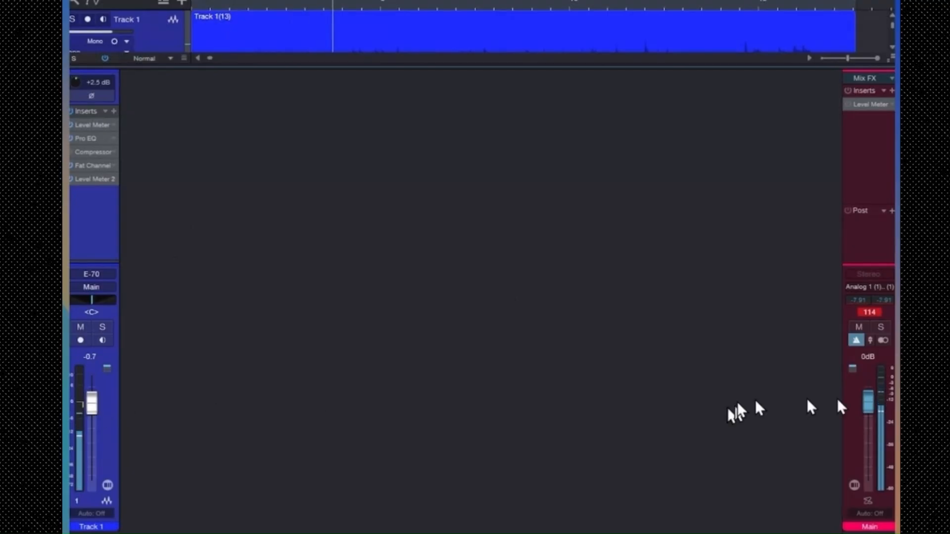
click(873, 312)
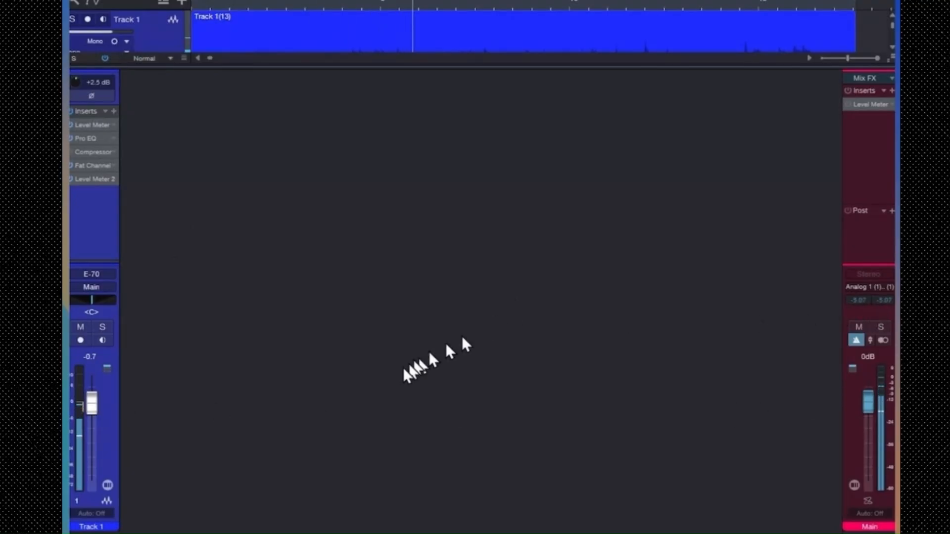